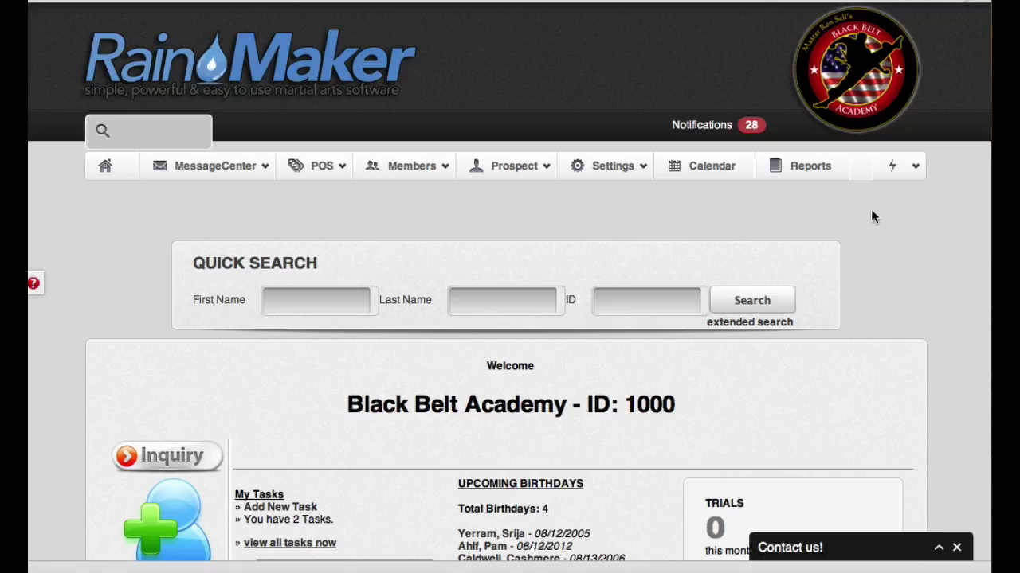
- Open the MessageCenter dropdown in the dashboard's top navigation bar
click(216, 169)
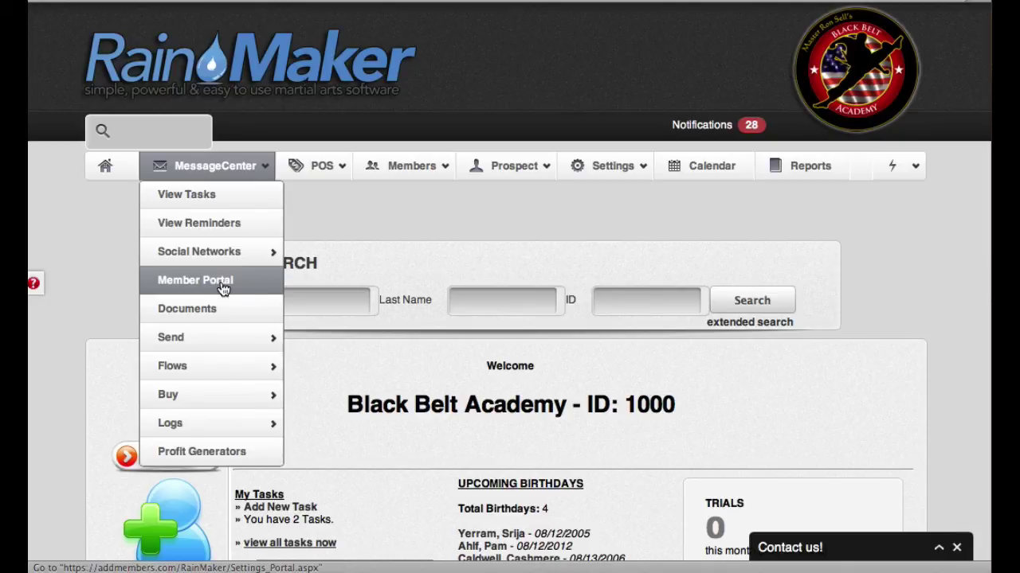
- Go to the Member Portal settings page and select the portal's web address
click(222, 288)
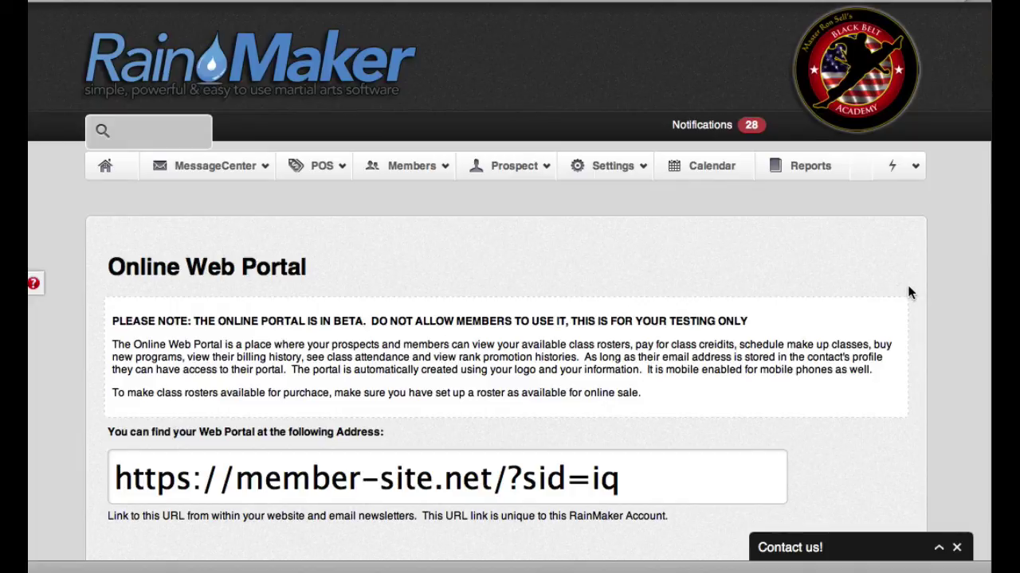
scroll(925, 296, down, 5)
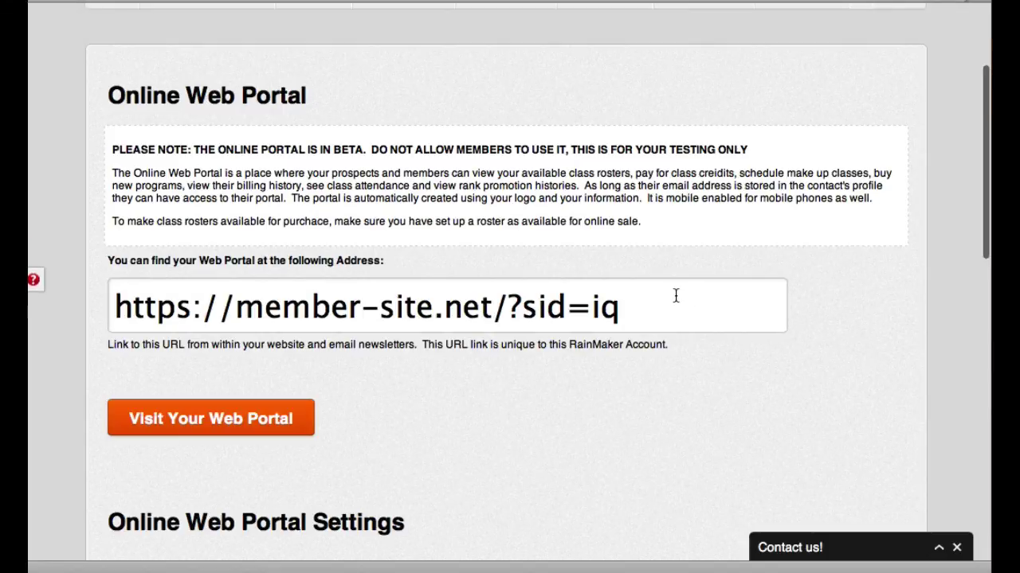
click(655, 306)
drag(655, 306, 117, 317)
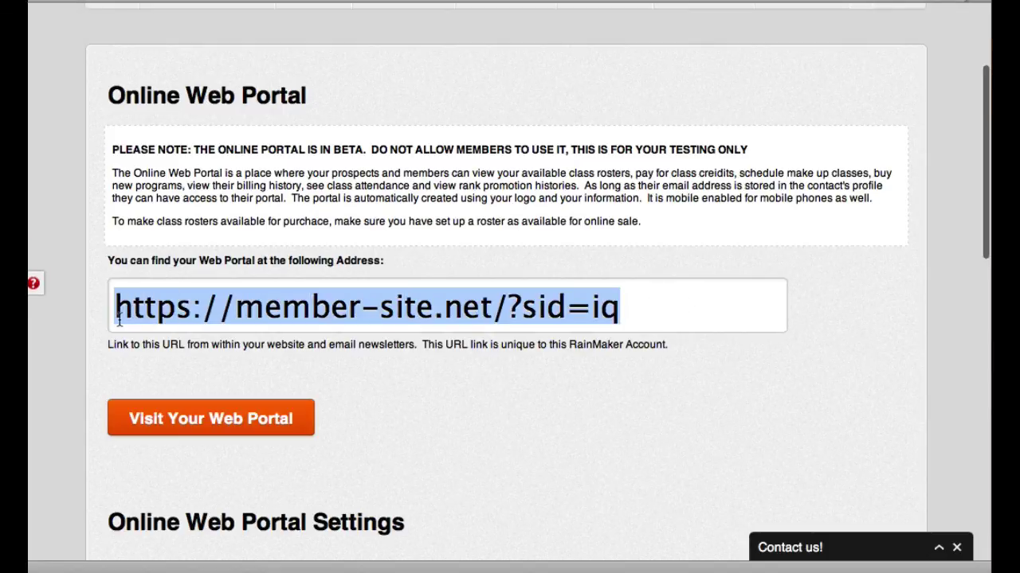
click(572, 178)
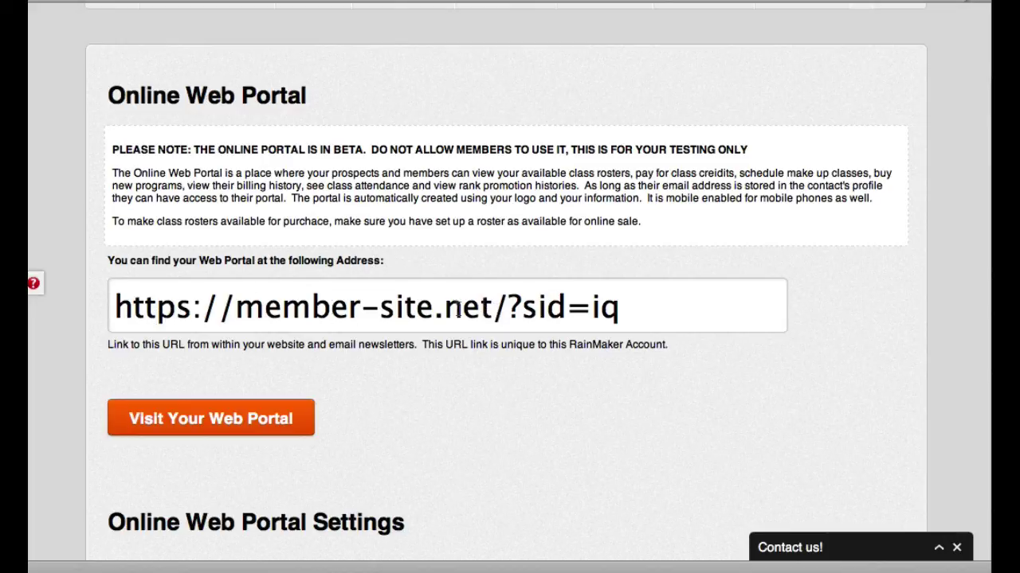
- Examine the address's domain and unique site id, then visit the member web portal in a new tab
drag(134, 309, 492, 309)
click(530, 246)
drag(654, 306, 508, 309)
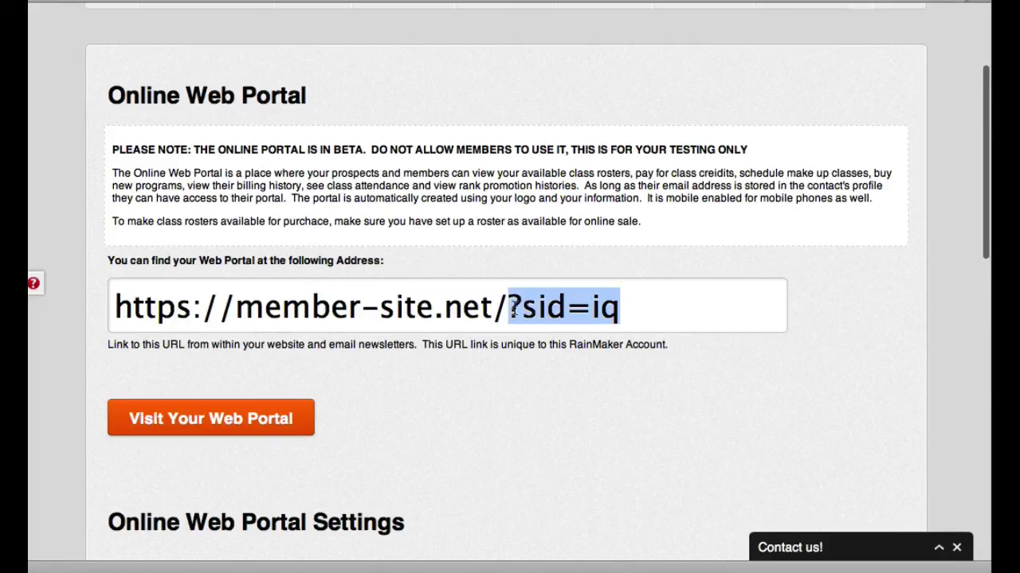
click(763, 221)
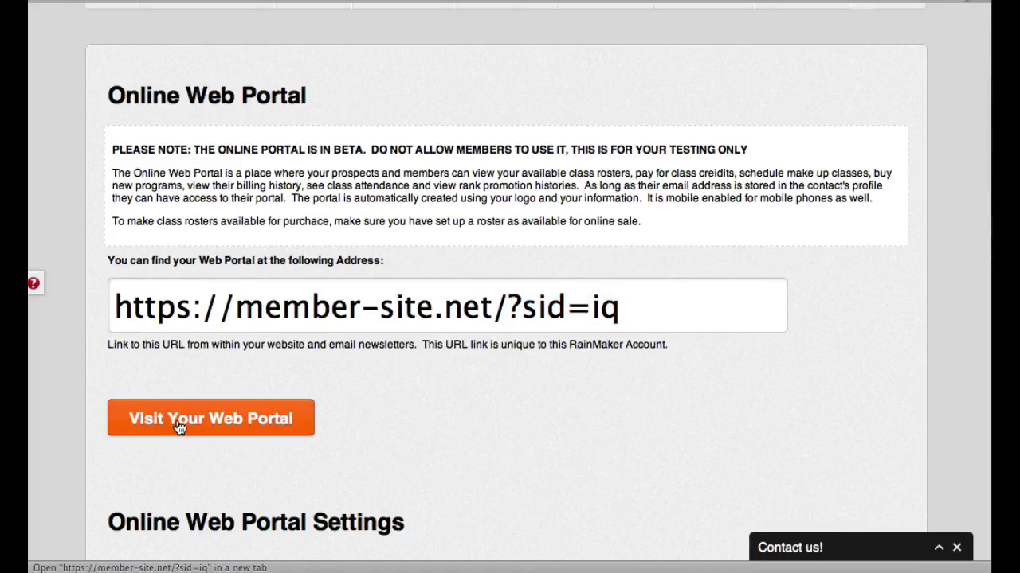
drag(625, 311, 96, 311)
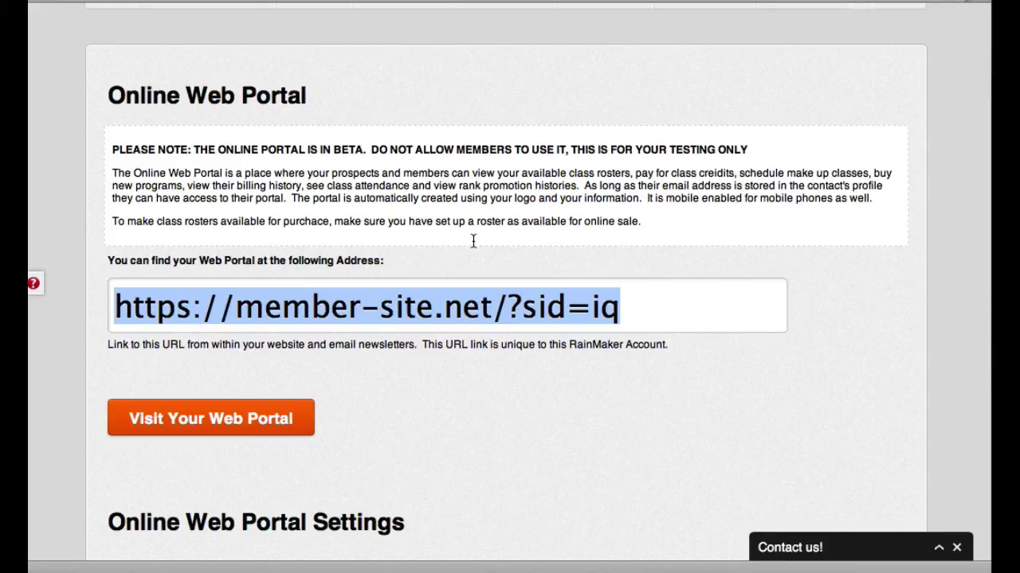
click(362, 359)
click(228, 425)
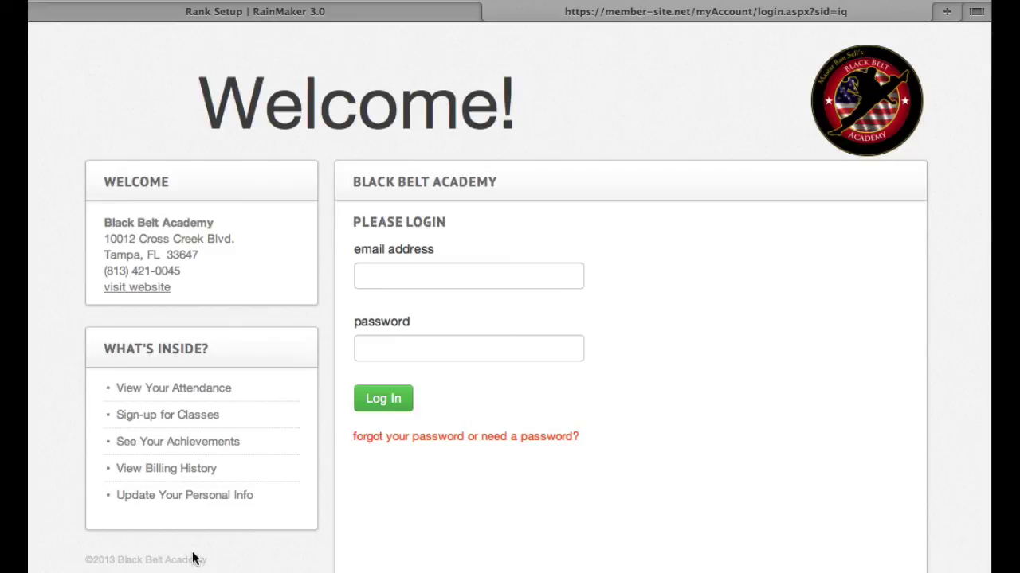
- Sign in to the member portal with the test member's email address and password
drag(210, 561, 106, 560)
click(111, 559)
click(424, 16)
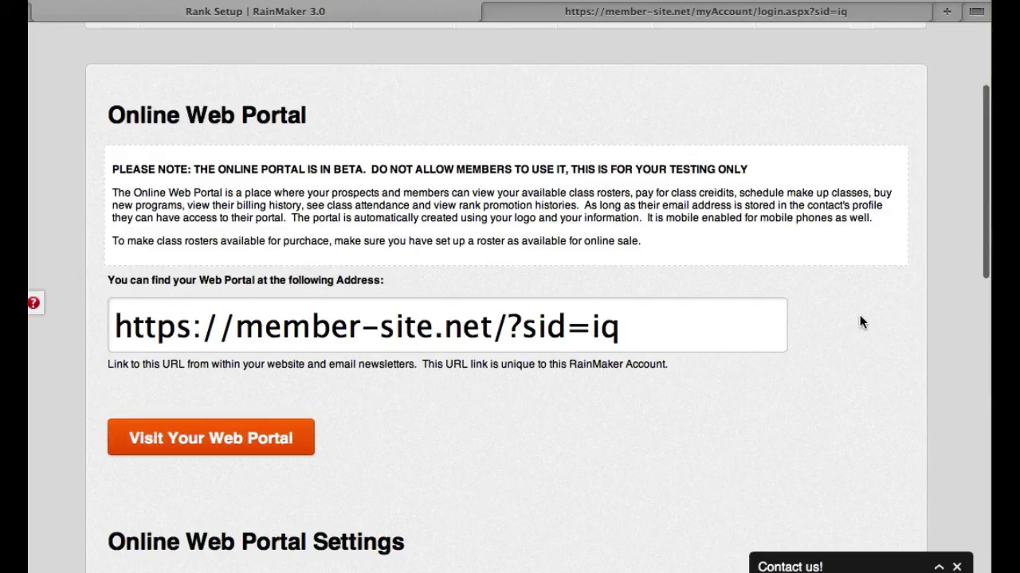
click(789, 16)
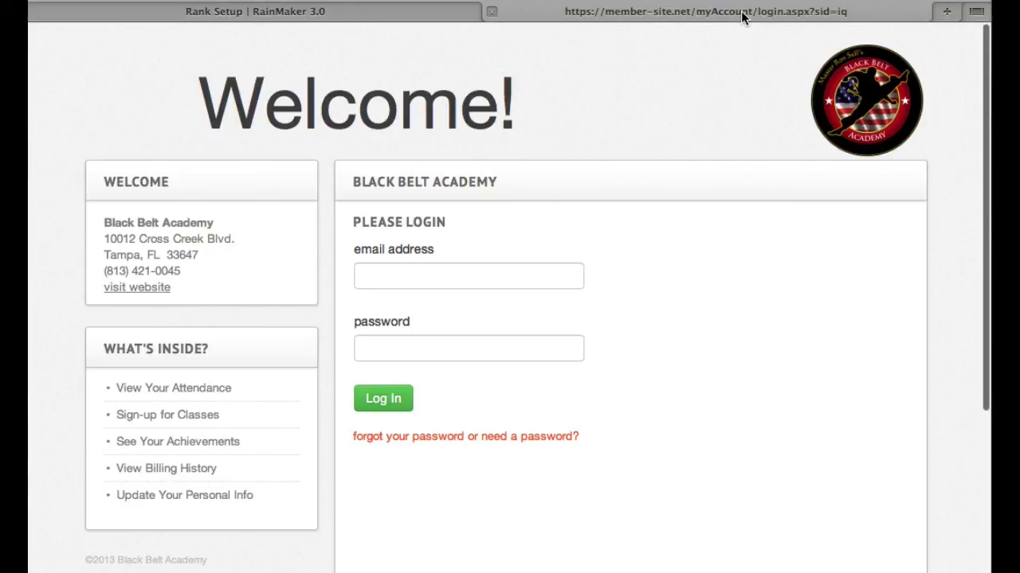
click(410, 272)
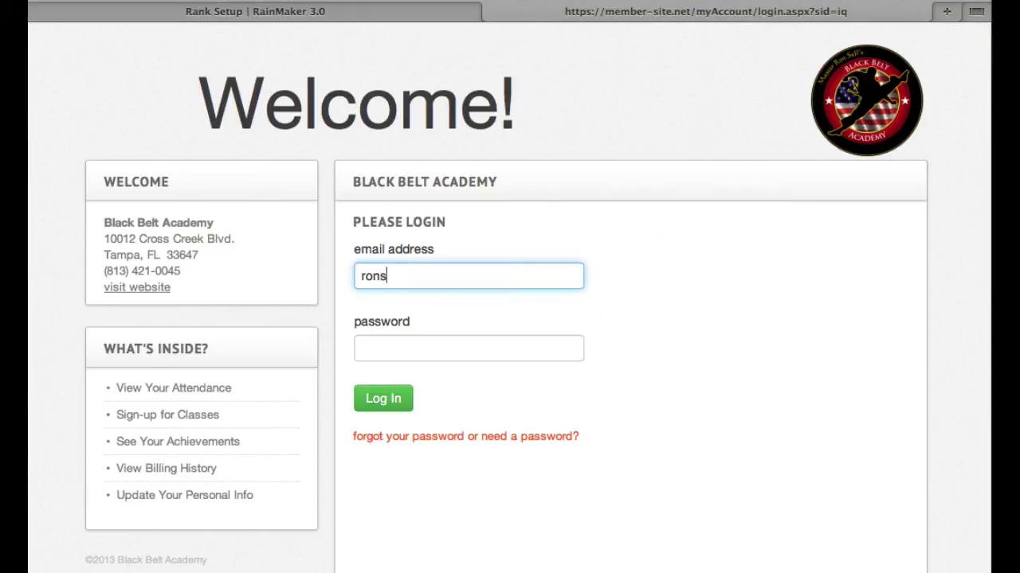
text(l)
key(BackSpace)
click(396, 397)
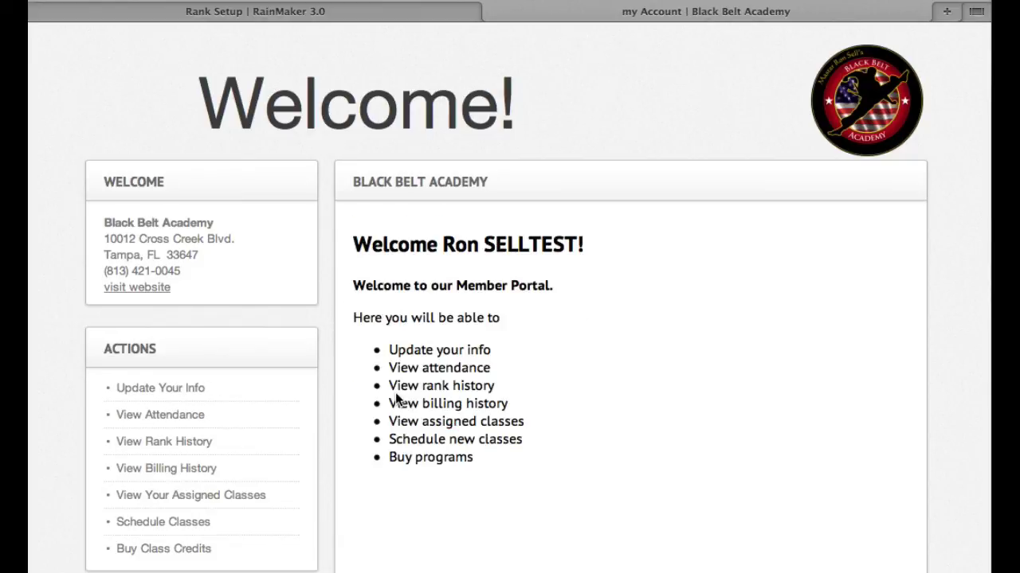
- Read the portal's welcome message, then return to the RainMaker admin tab
scroll(638, 237, down, 1)
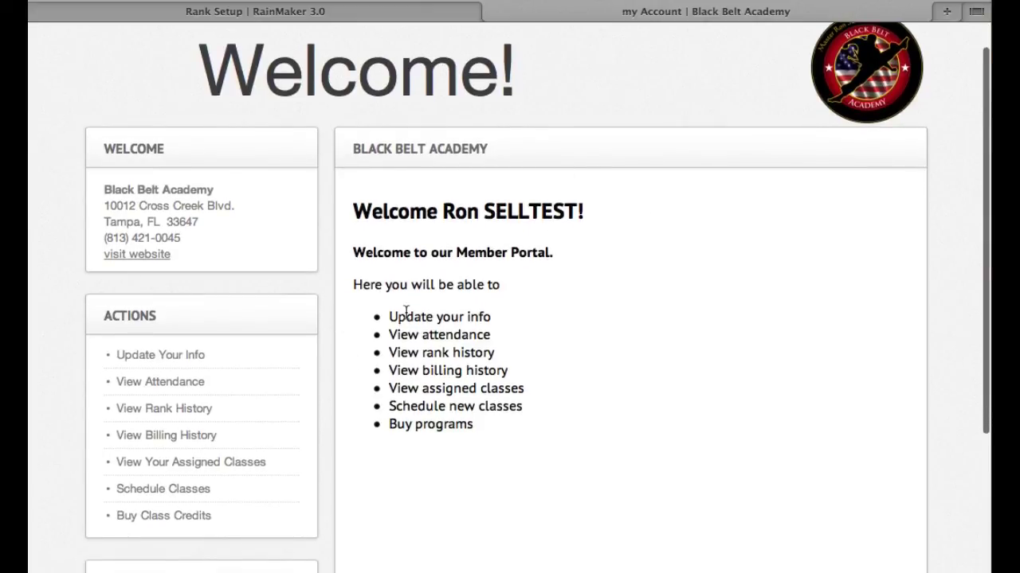
drag(353, 250, 492, 427)
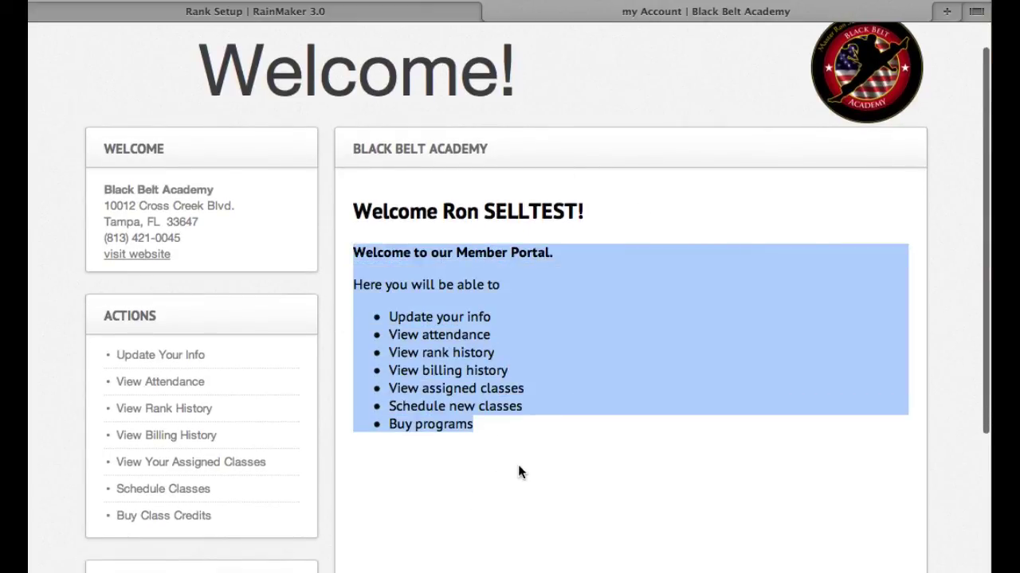
scroll(519, 464, down, 2)
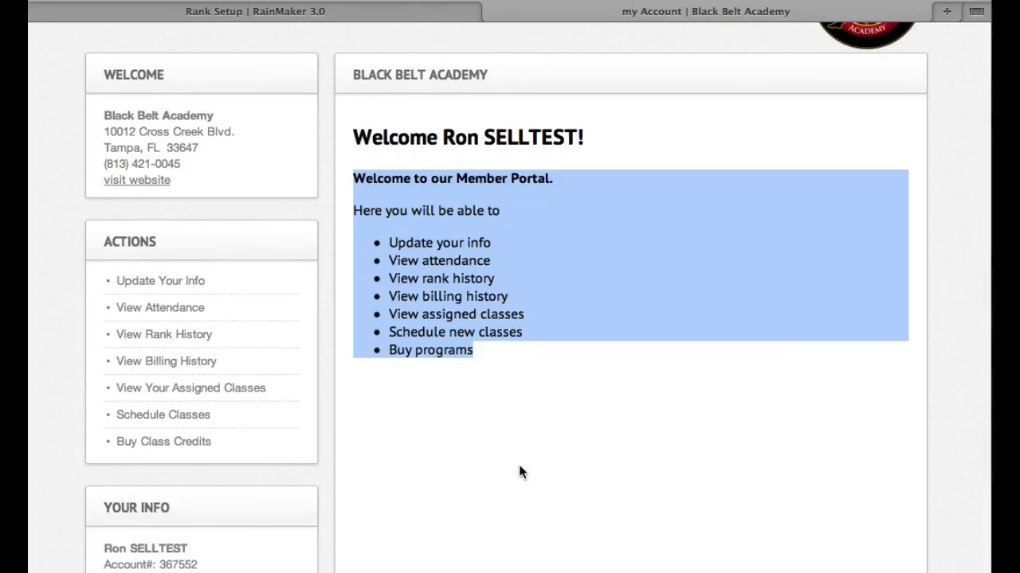
click(520, 467)
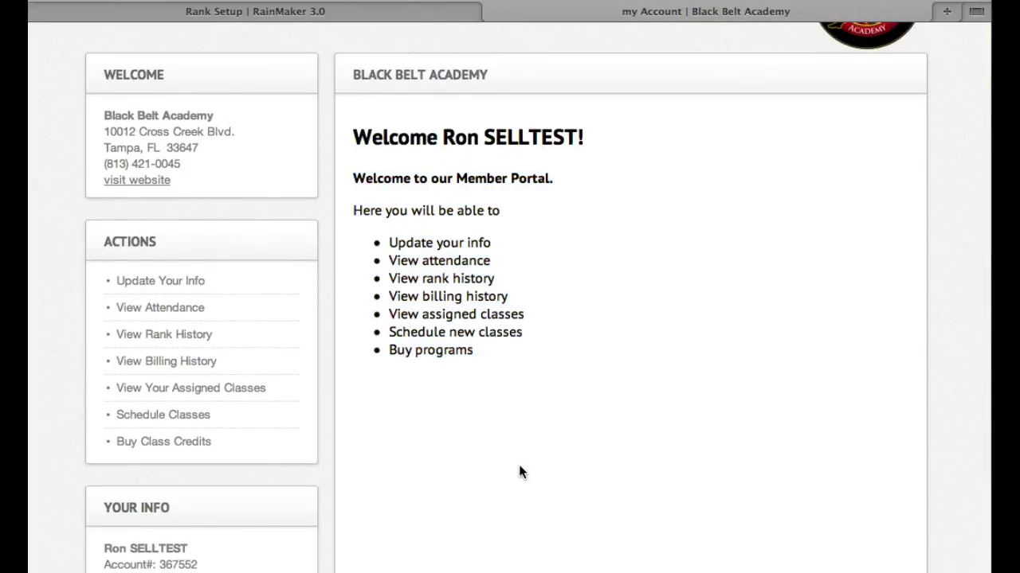
click(407, 19)
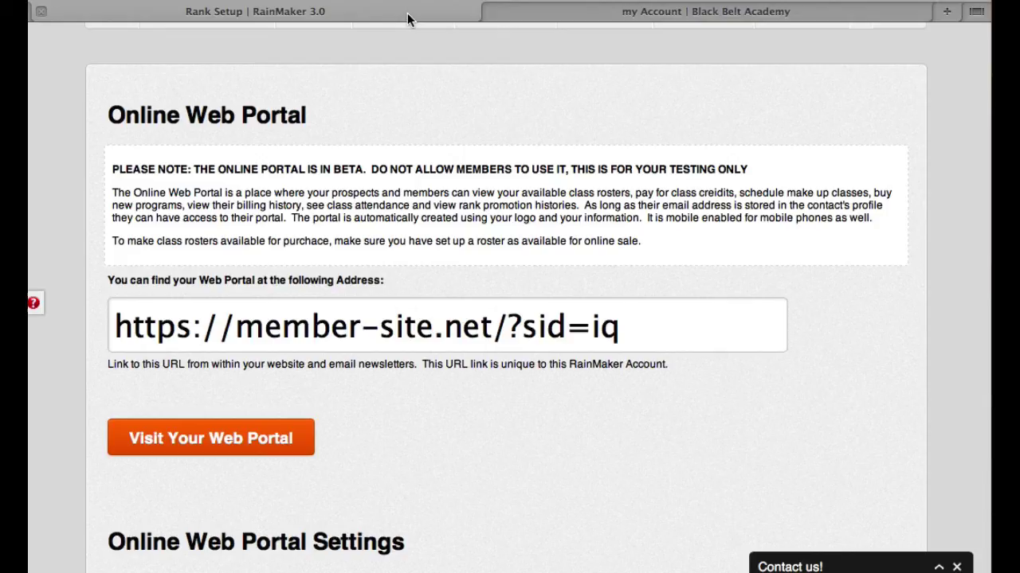
- Inspect the Welcome Page Content bullet list in Online Web Portal Settings, then return to the member's account tab
scroll(537, 119, up, 4)
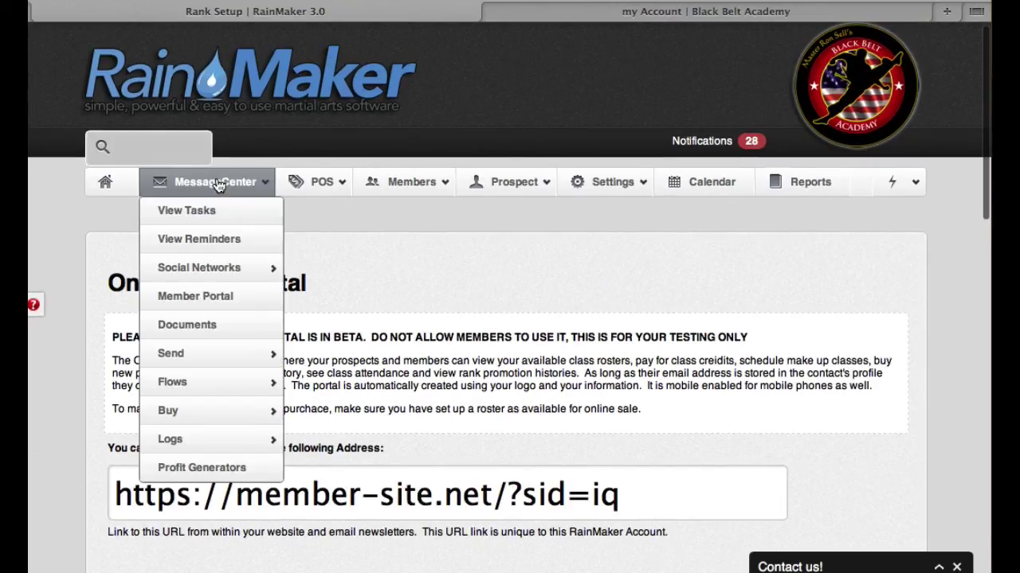
scroll(676, 269, down, 3)
scroll(676, 269, down, 9)
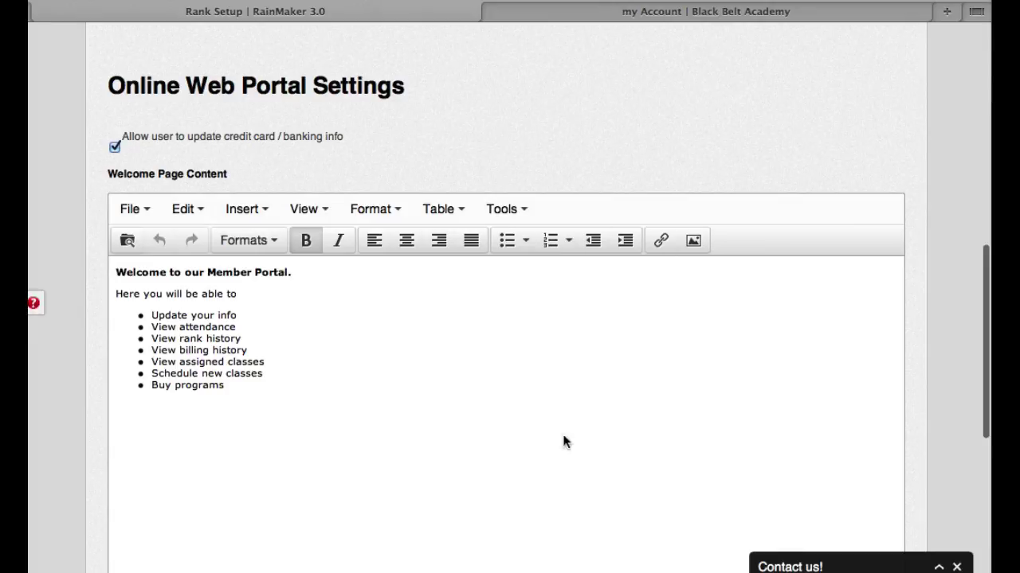
click(222, 312)
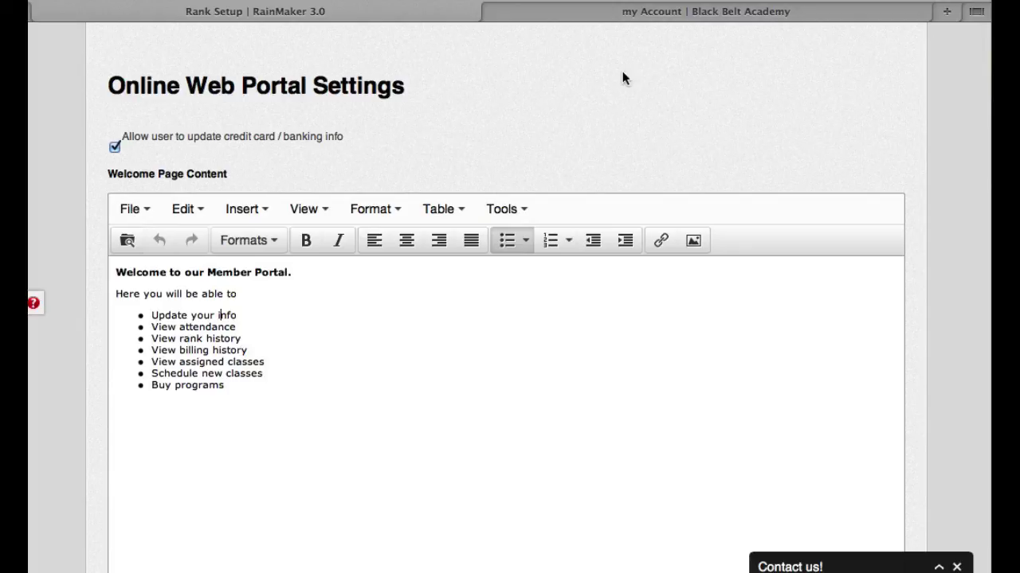
click(603, 13)
scroll(530, 271, down, 3)
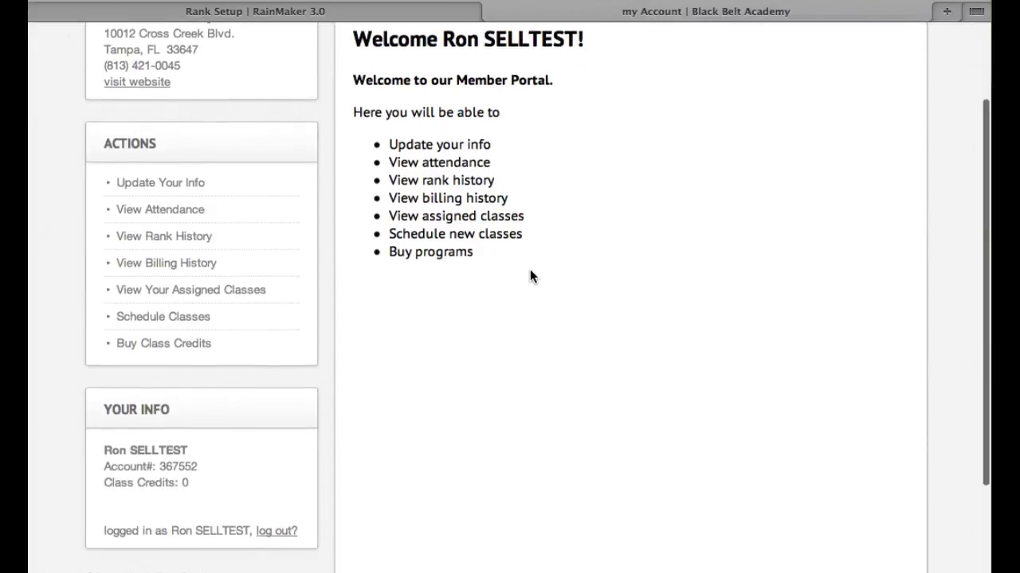
- Review the member's info update page: email, re-type email and new password fields
scroll(530, 269, up, 3)
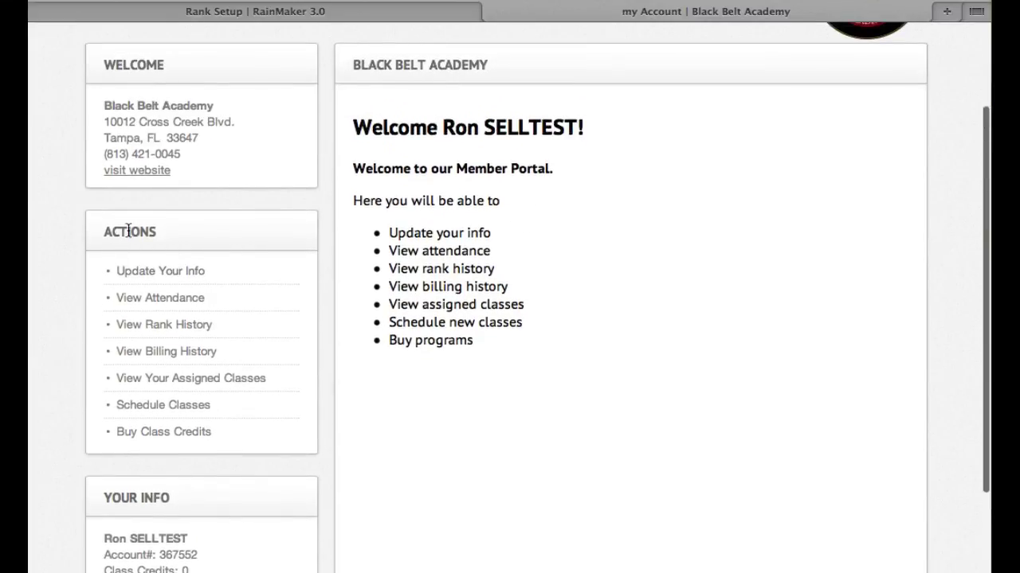
click(143, 271)
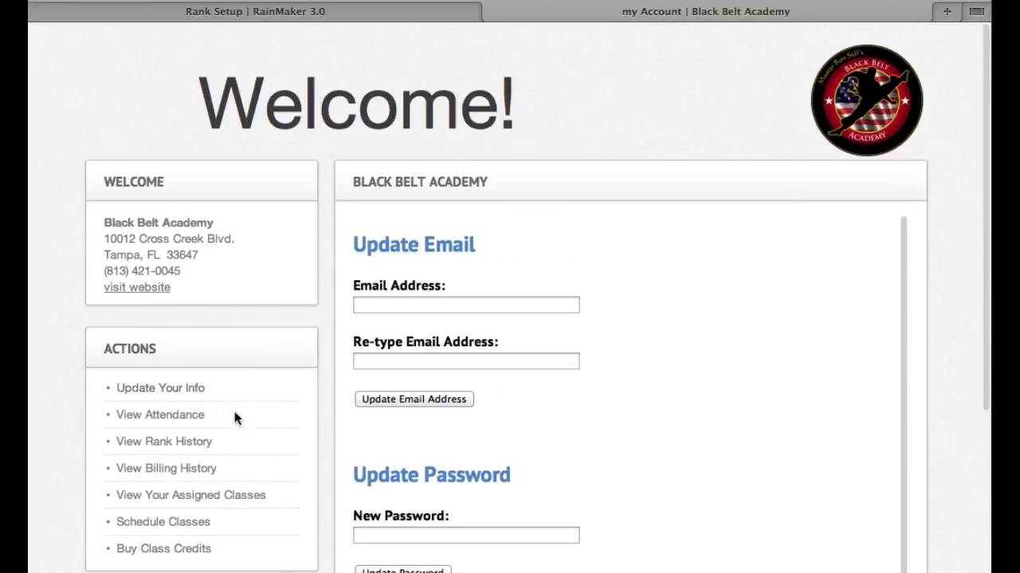
scroll(398, 391, down, 3)
scroll(398, 391, up, 3)
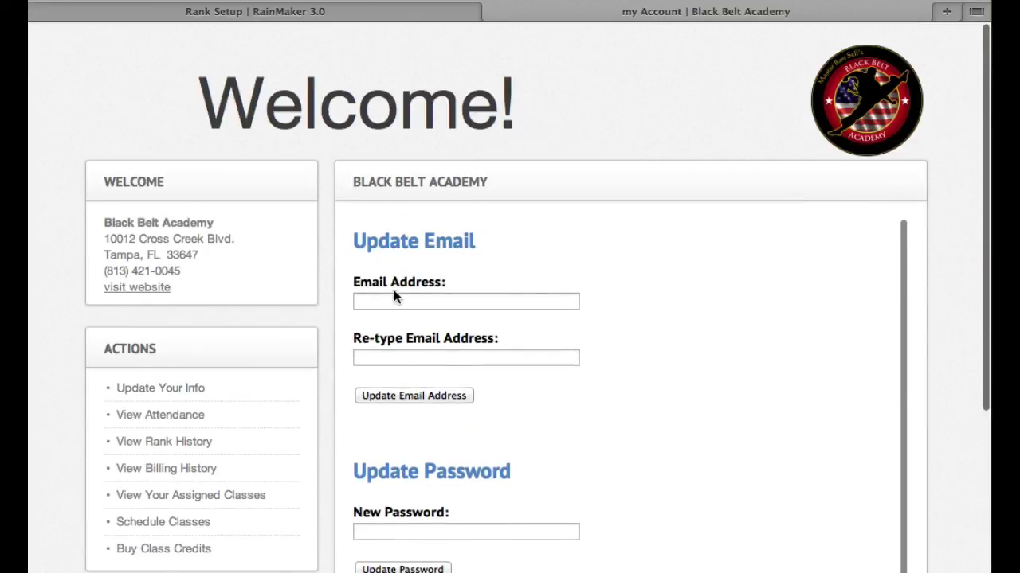
click(393, 299)
click(402, 357)
scroll(626, 425, down, 4)
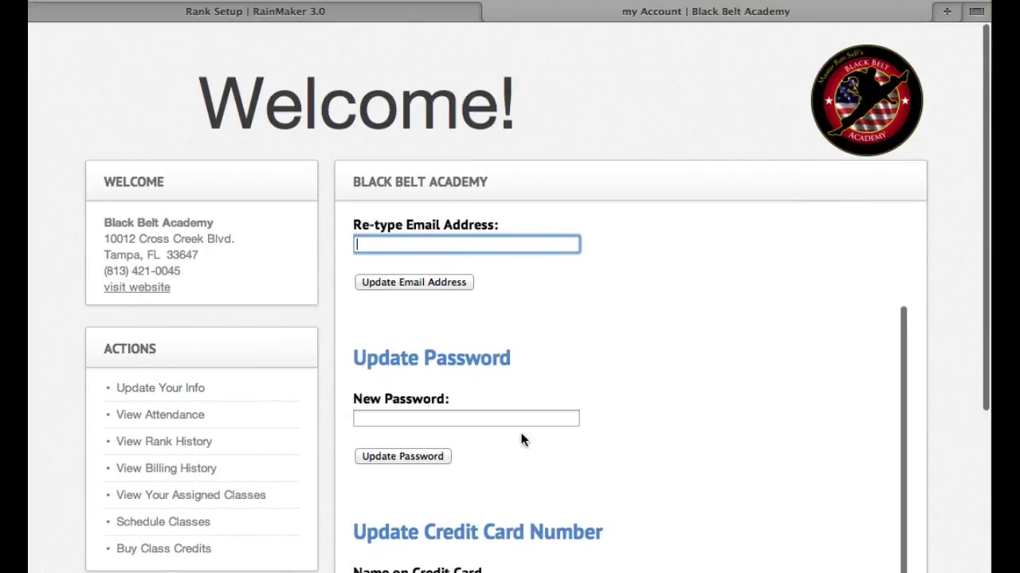
click(518, 419)
scroll(755, 395, down, 3)
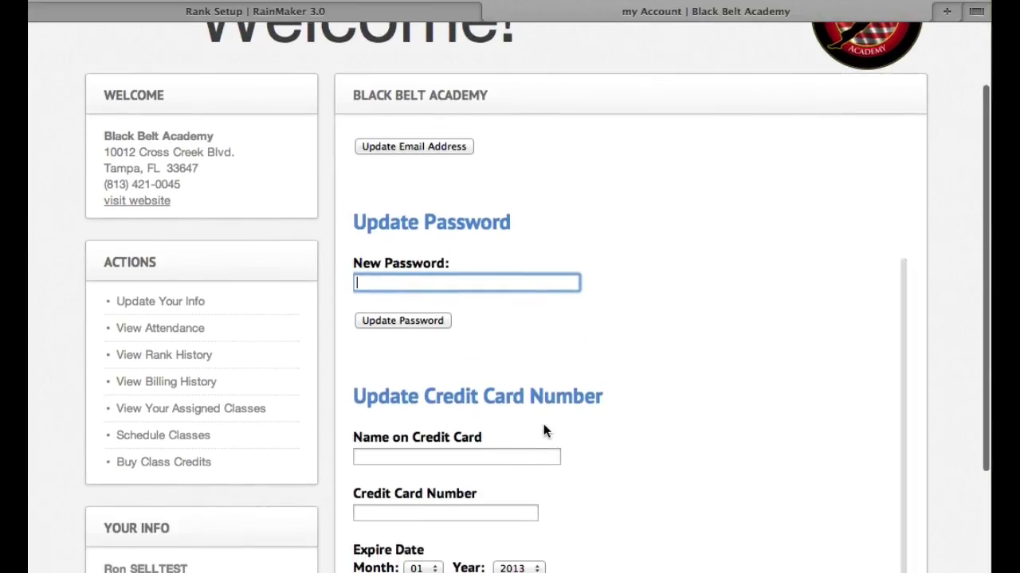
scroll(549, 398, down, 3)
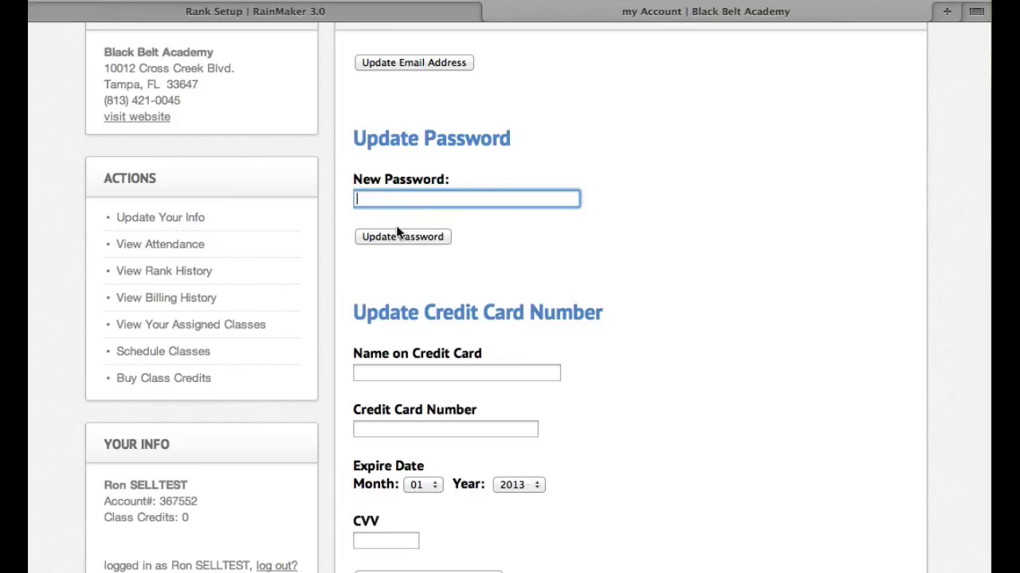
click(183, 253)
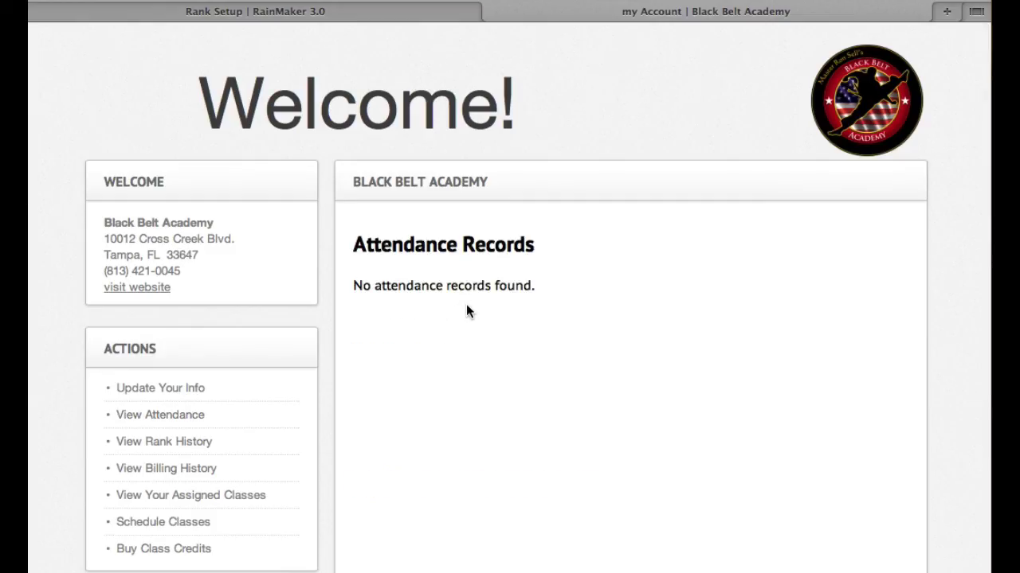
- View the member's rank history, then their assigned class schedule showing no classes
scroll(467, 311, down, 2)
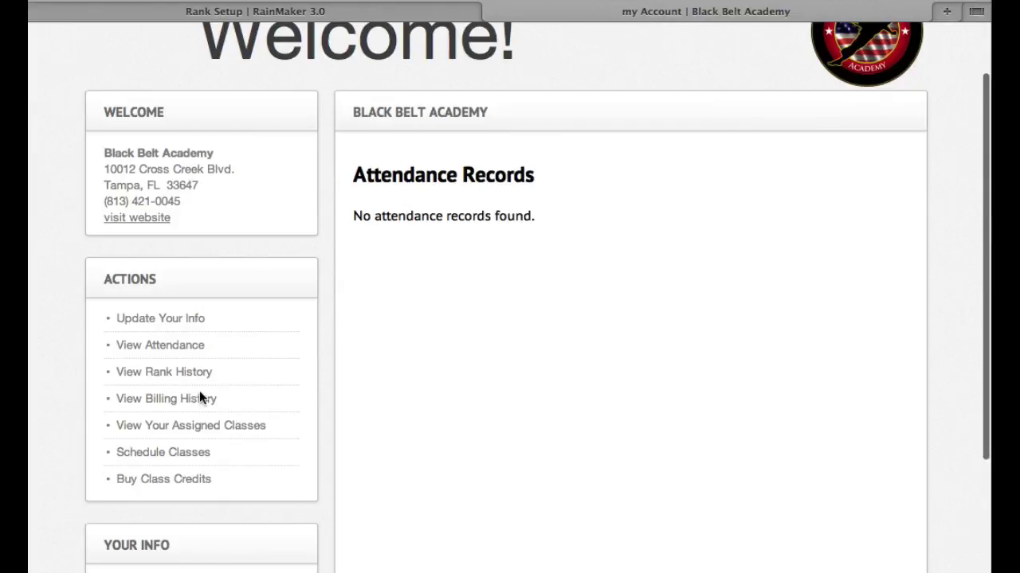
click(177, 372)
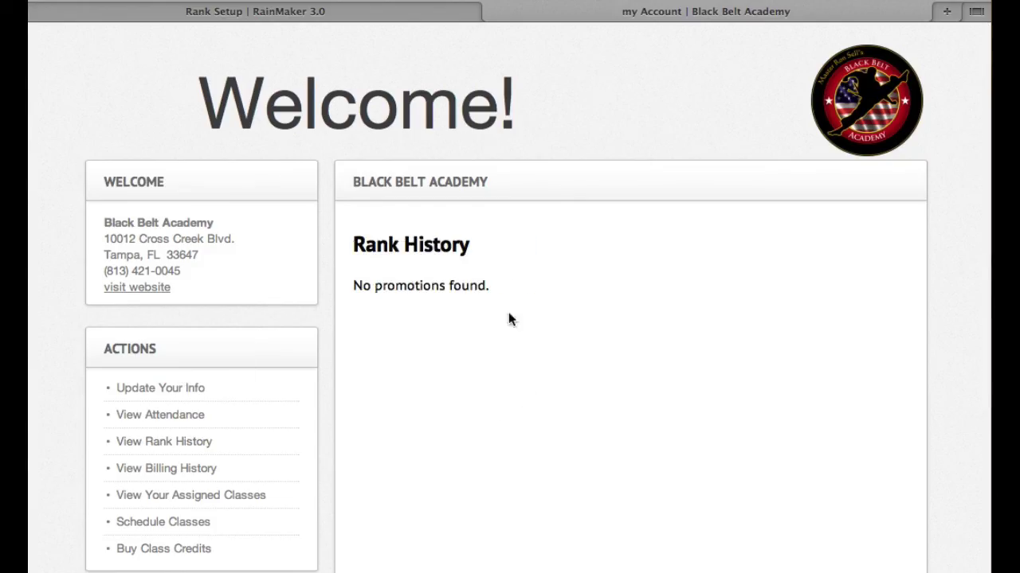
scroll(474, 353, down, 3)
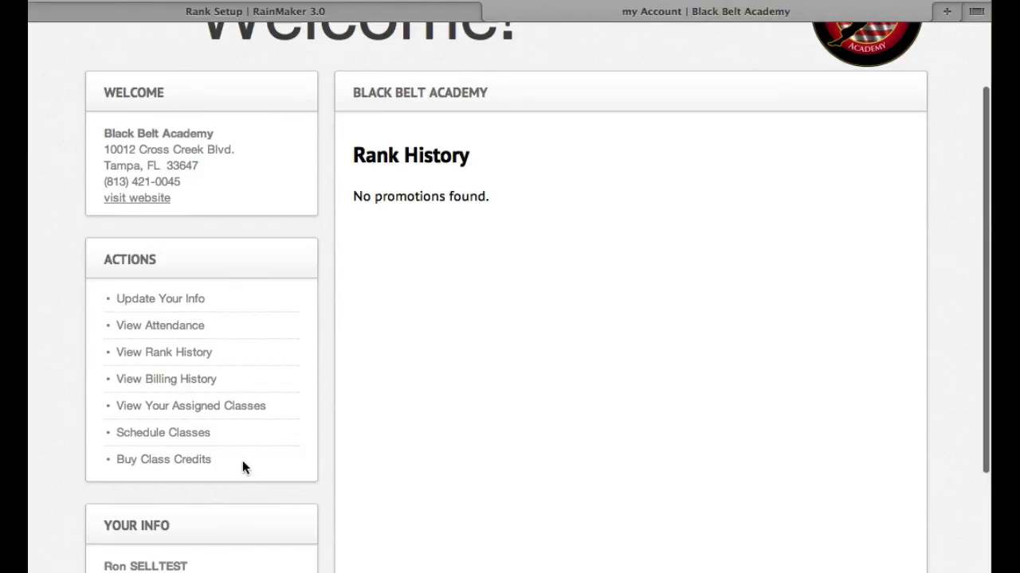
click(237, 412)
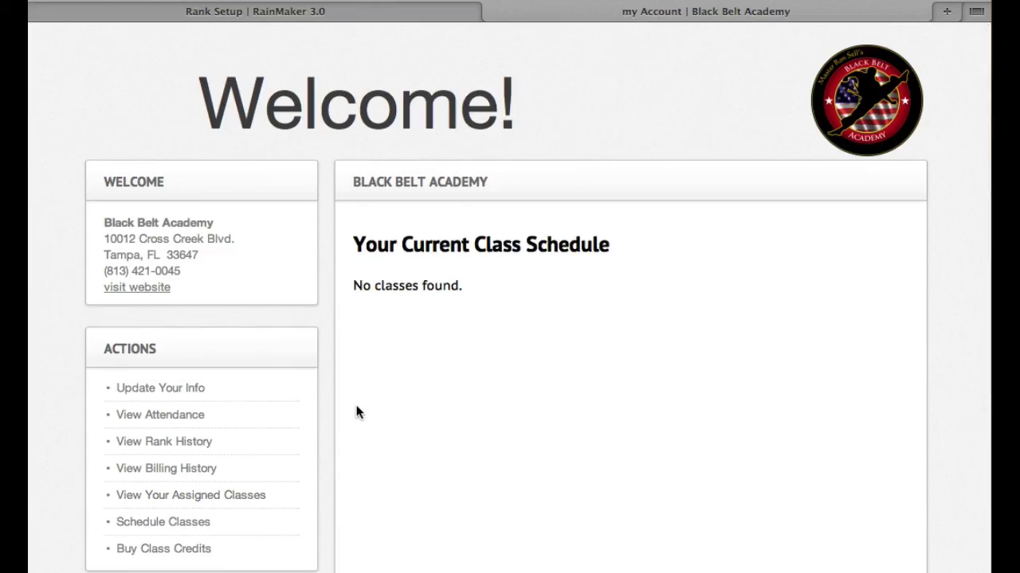
scroll(365, 412, down, 2)
- Register the member for MT Tuesday 6:00PM, booking only the day 08/13/2013
click(200, 423)
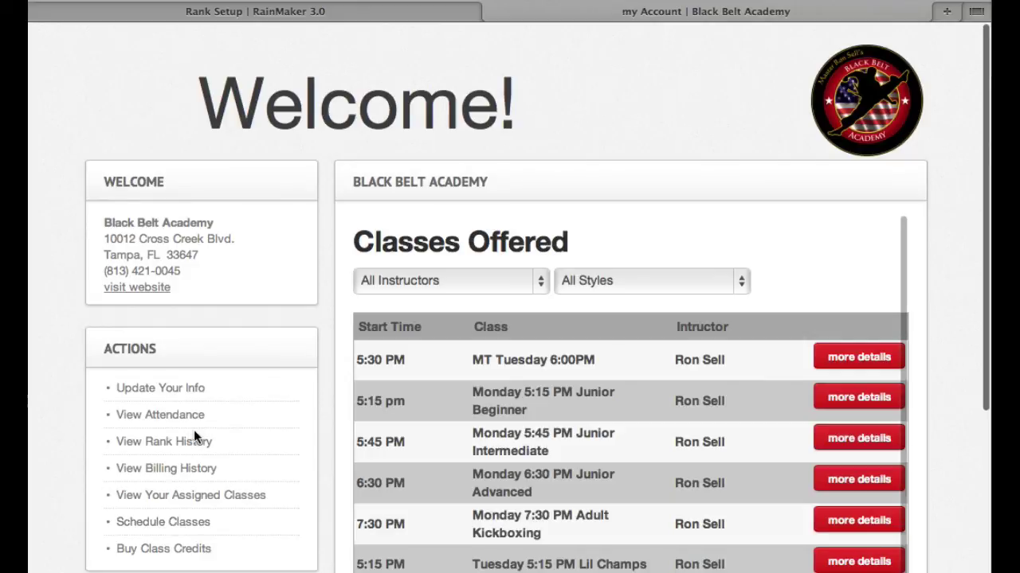
scroll(952, 315, down, 4)
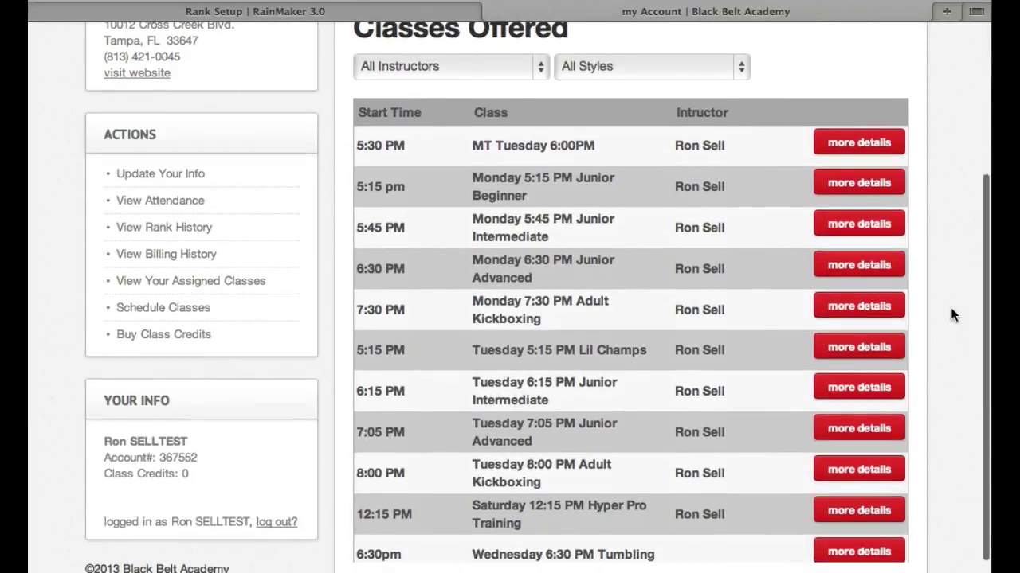
scroll(950, 315, up, 1)
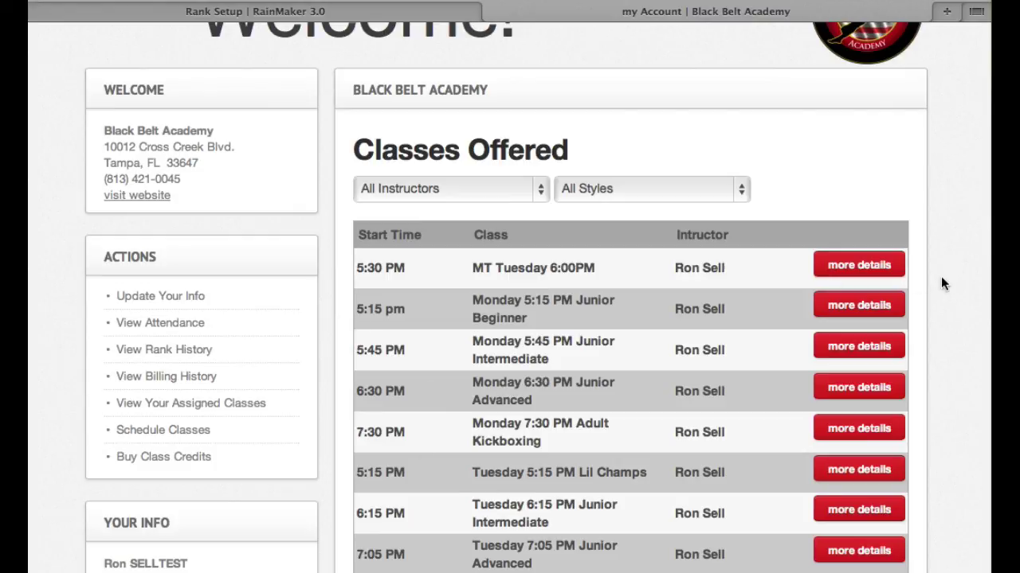
scroll(942, 291, down, 1)
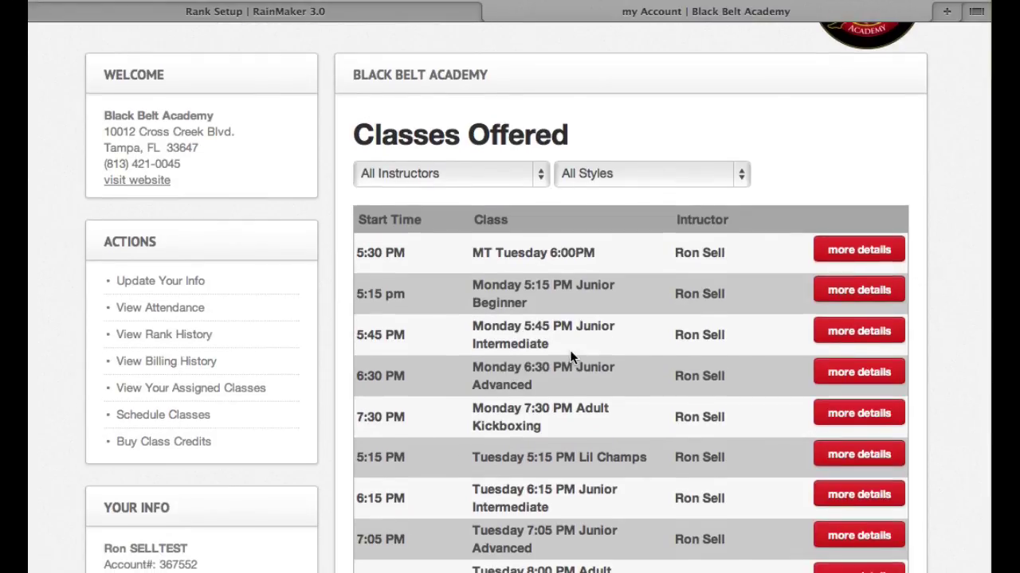
click(842, 259)
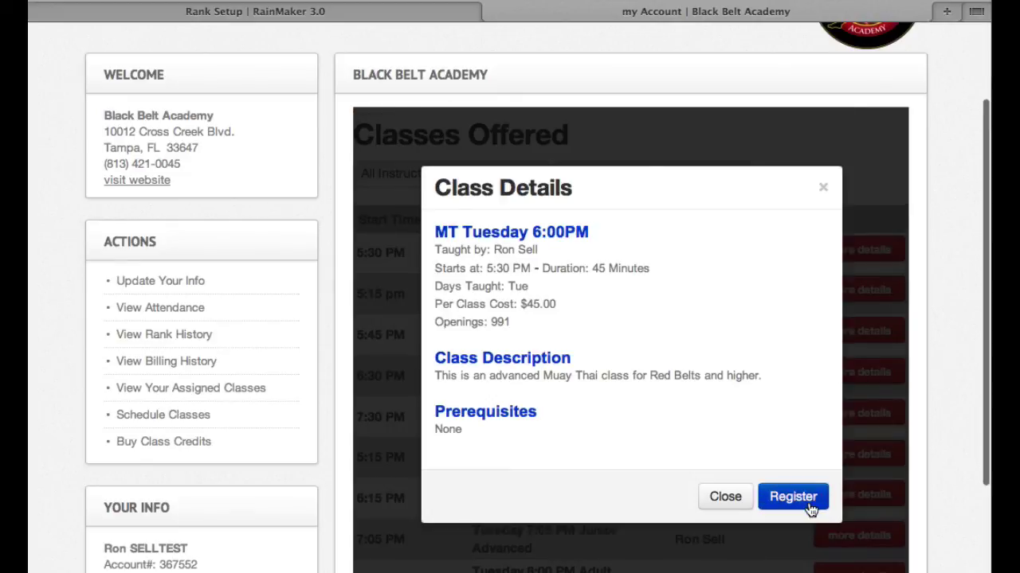
click(806, 500)
click(514, 371)
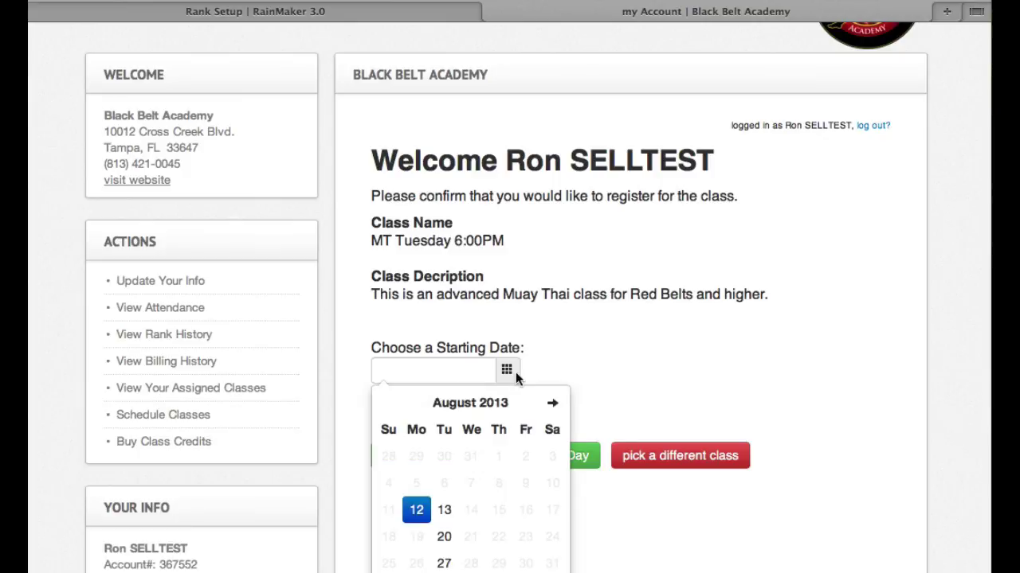
click(451, 516)
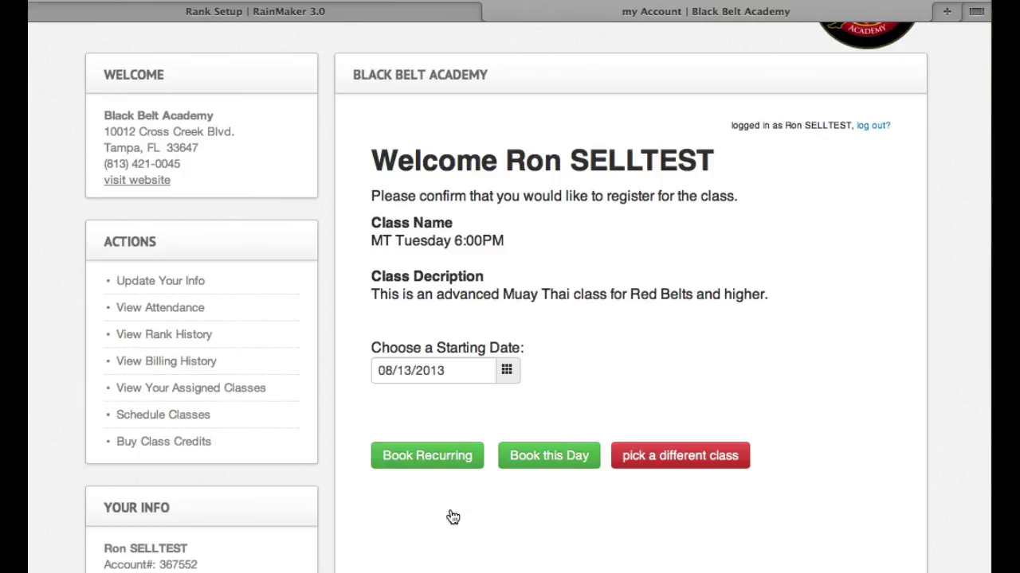
click(561, 463)
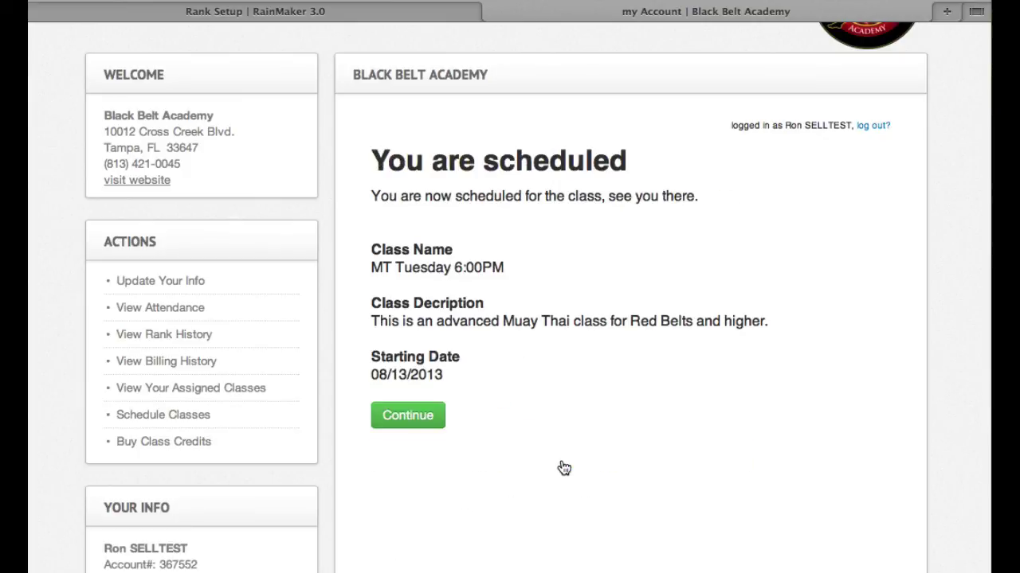
click(406, 410)
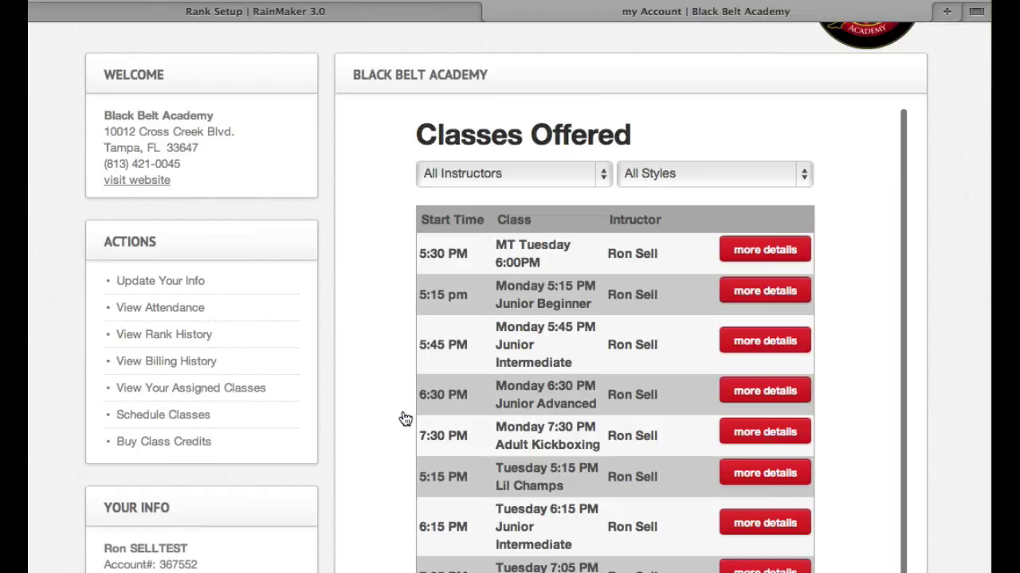
- Report a single missed MT Tuesday 6:00PM class on 08/21/2013 and accept a makeup class
click(164, 388)
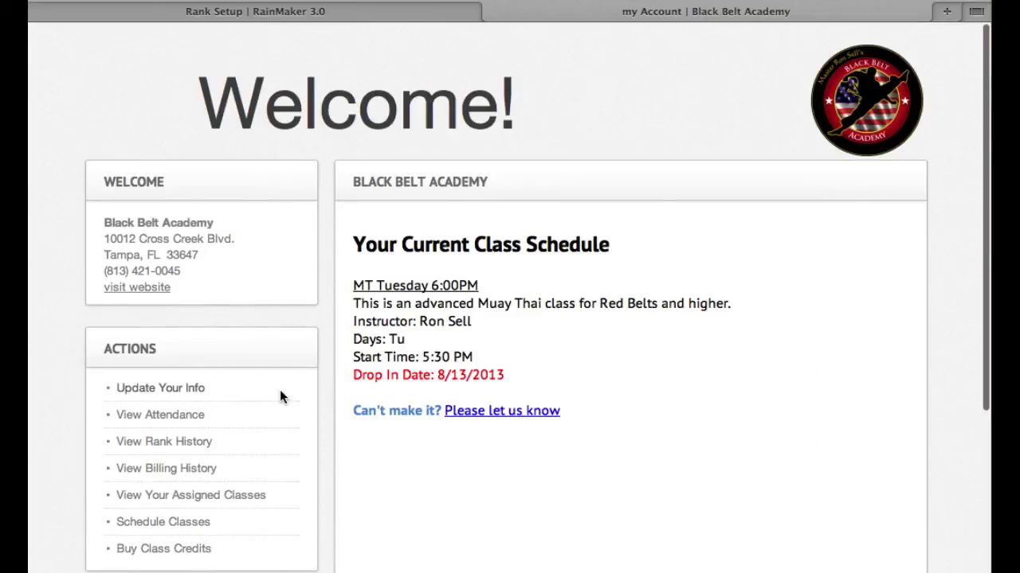
scroll(280, 396, down, 2)
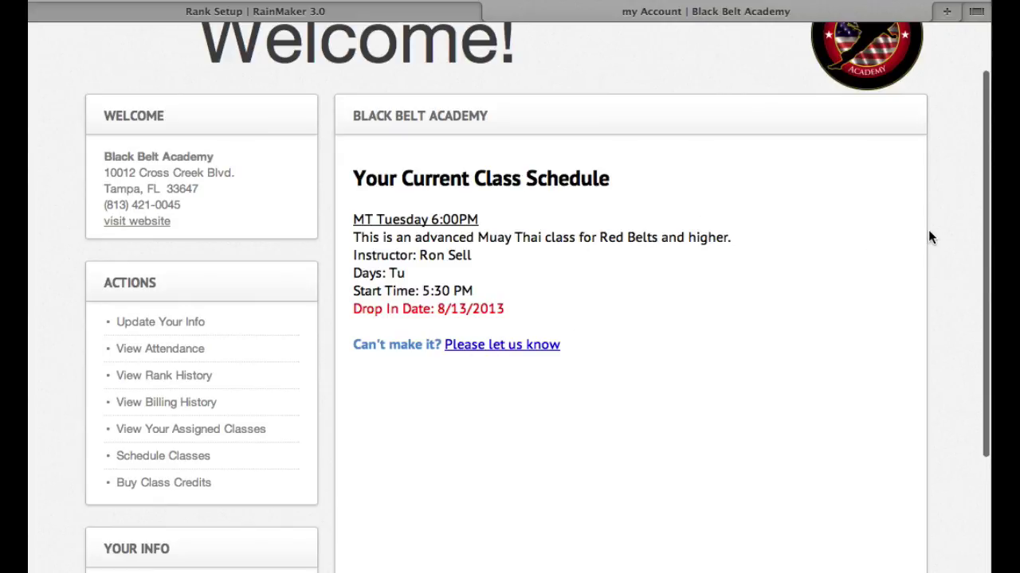
scroll(928, 235, down, 1)
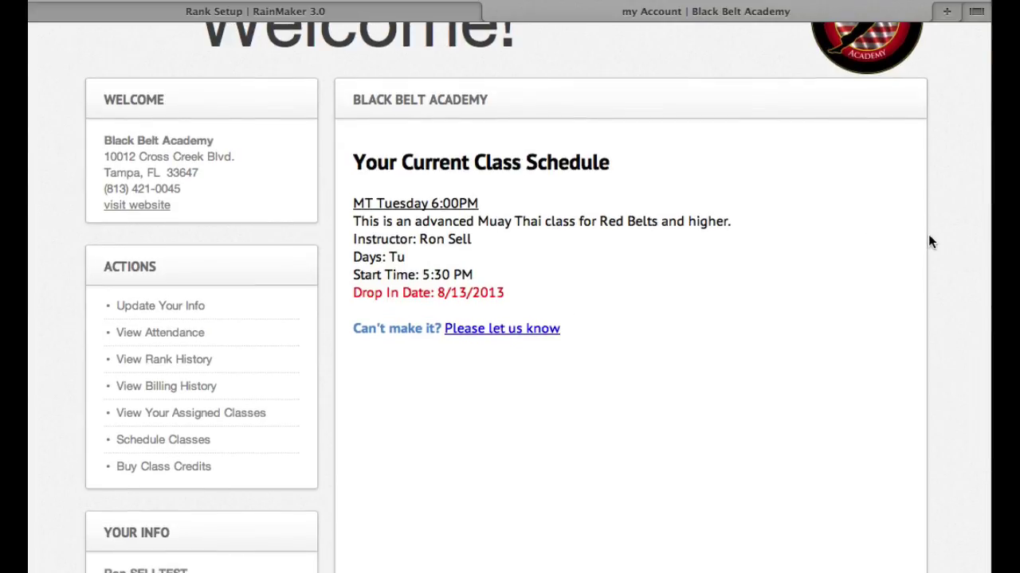
click(466, 330)
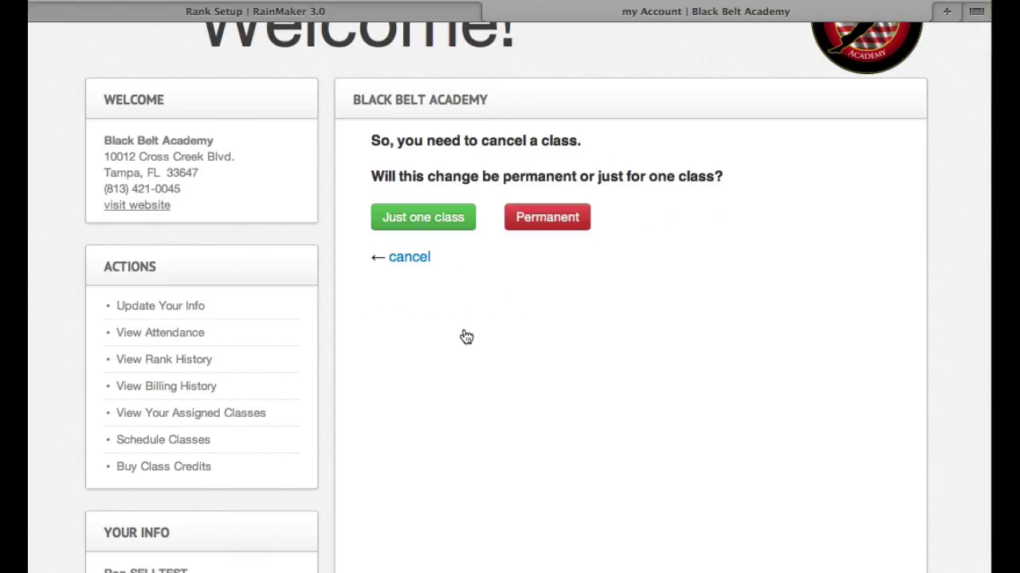
click(439, 226)
click(515, 217)
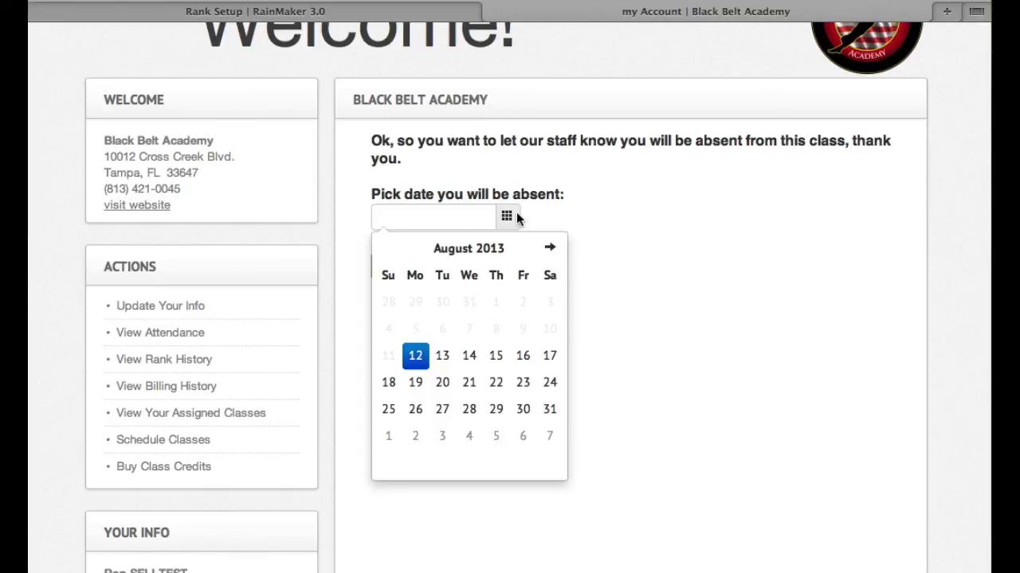
click(469, 384)
click(396, 267)
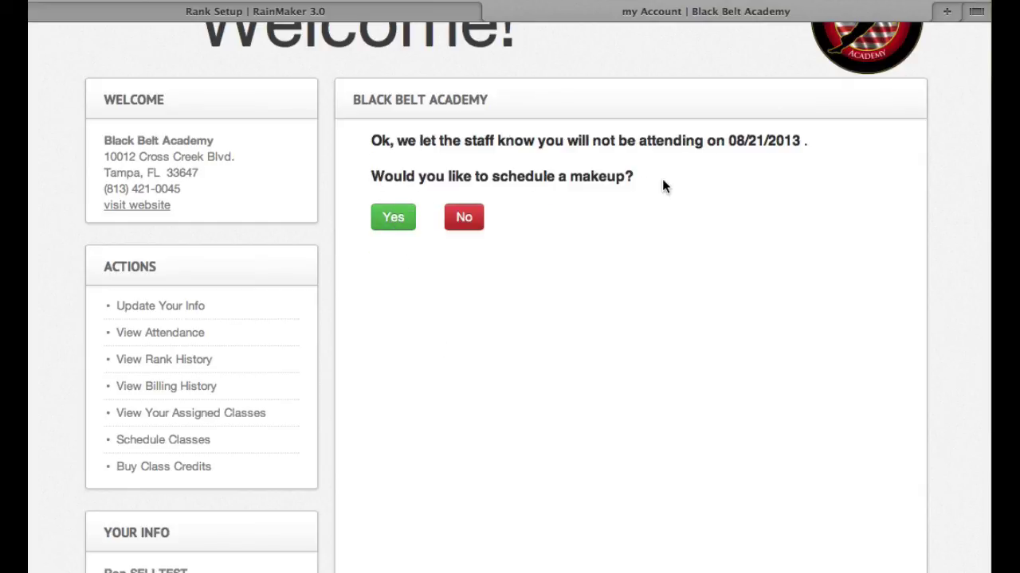
click(405, 224)
scroll(835, 341, down, 3)
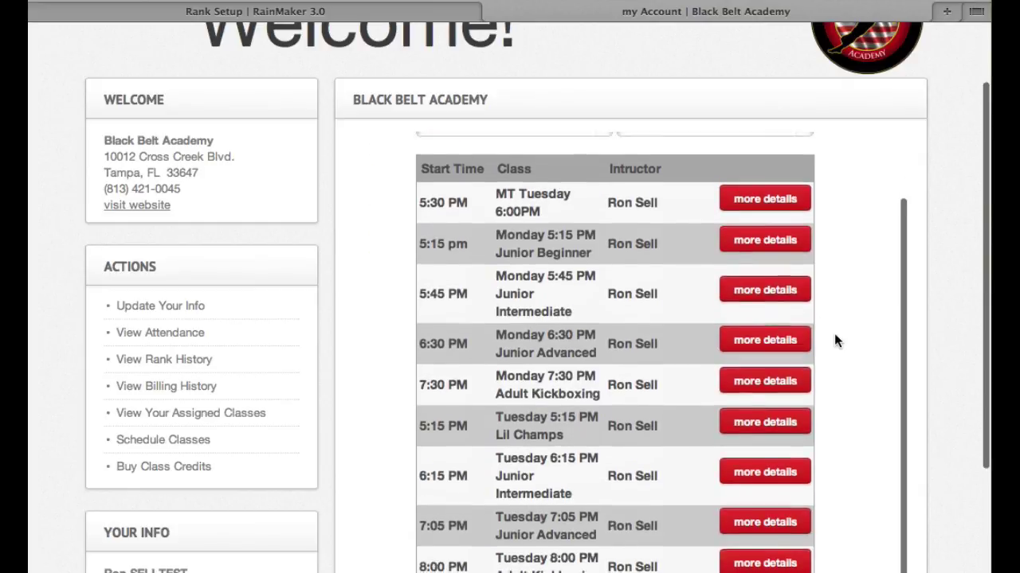
- Open registration for Tuesday 5:15 PM Lil Champs, then browse class credit packages like 1 Month Unlimited at $149.00
click(778, 418)
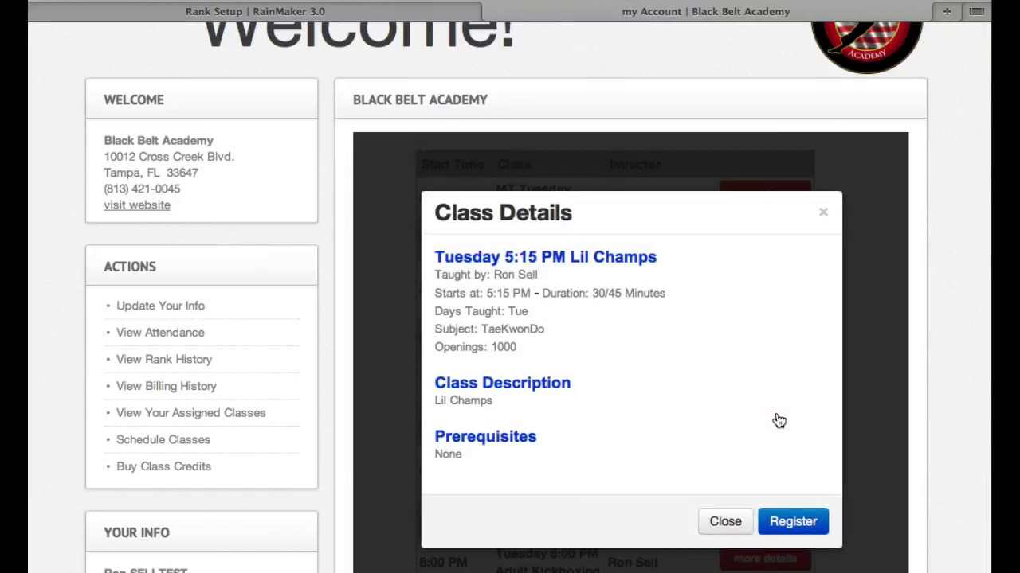
click(791, 526)
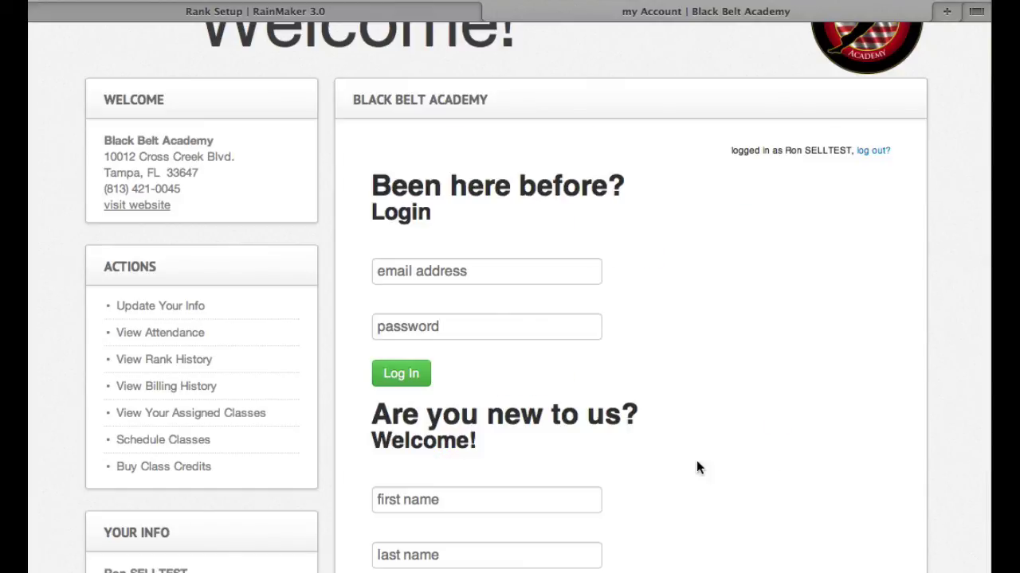
scroll(500, 308, down, 5)
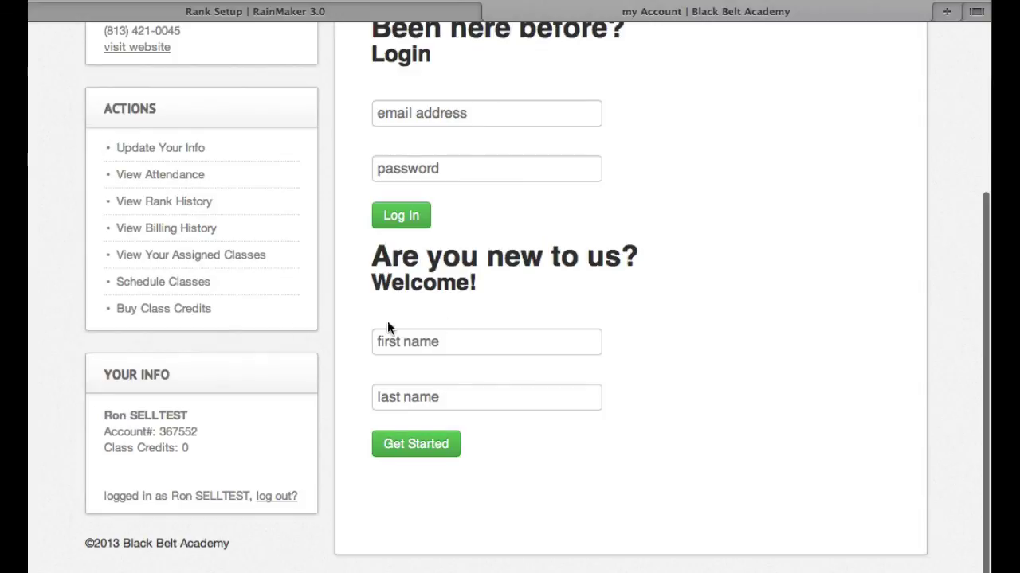
click(190, 310)
scroll(584, 317, down, 2)
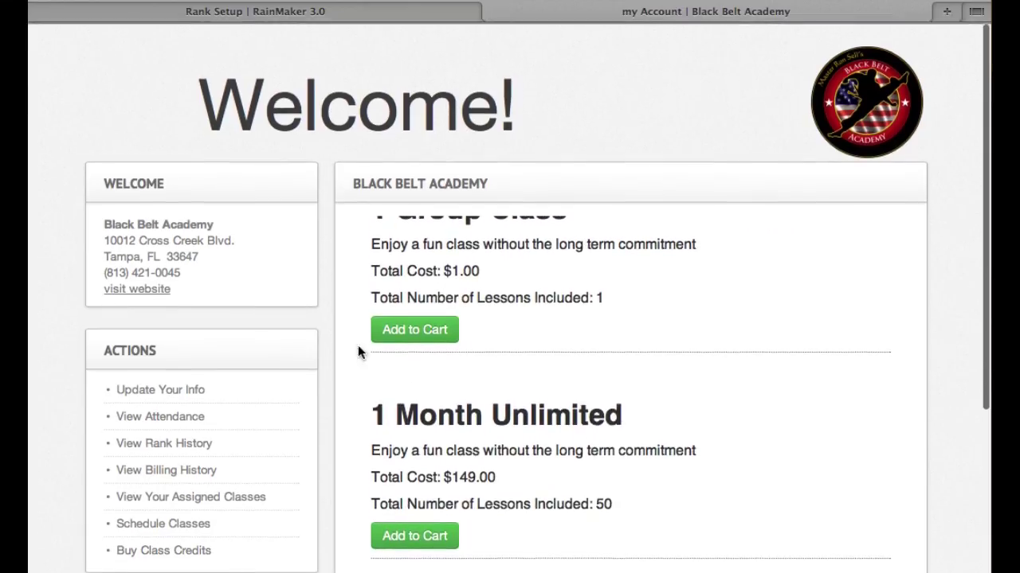
scroll(519, 347, up, 2)
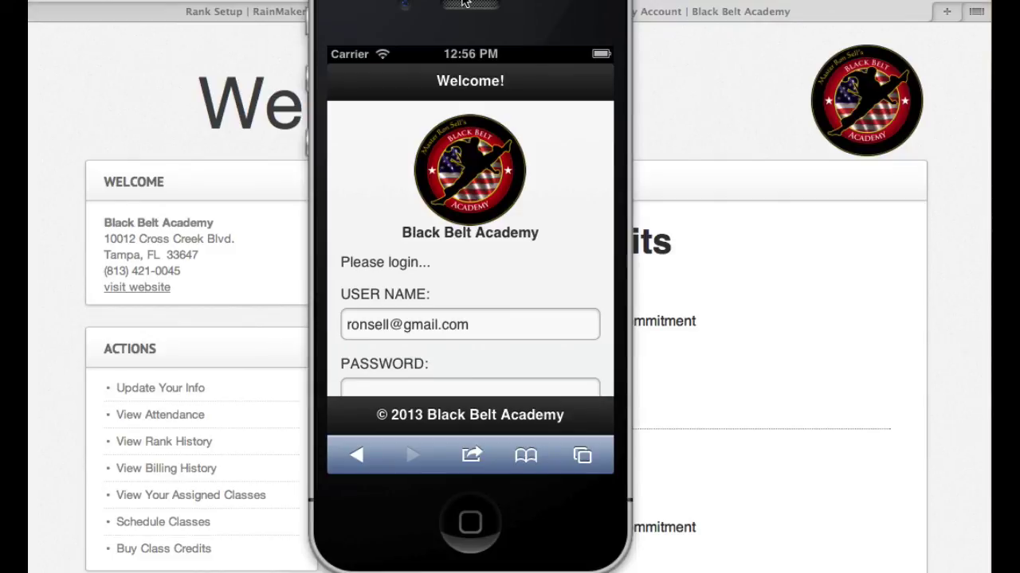
- Log in to the mobile member portal on the simulated iPhone with the member's password
click(533, 271)
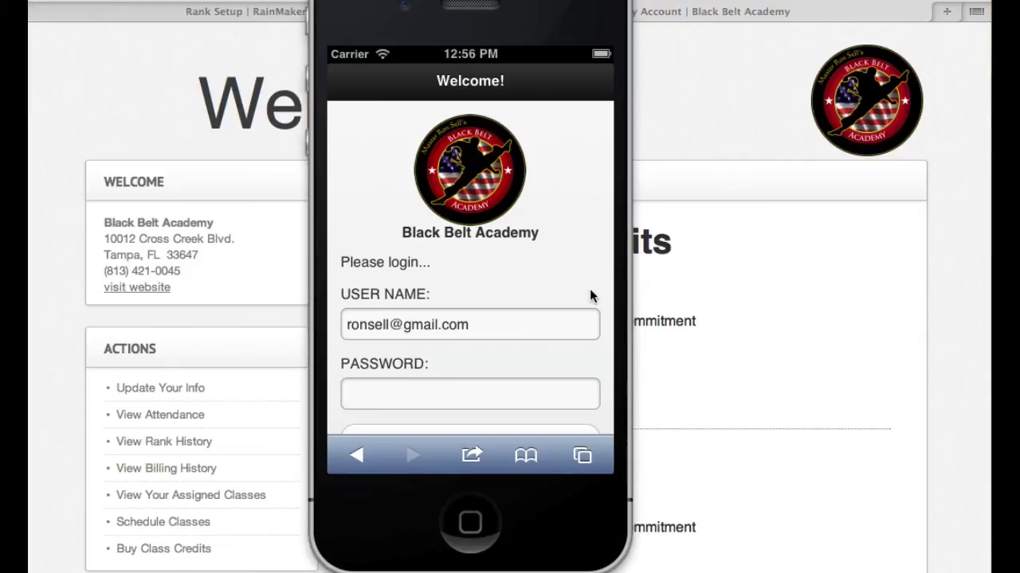
drag(590, 291, 588, 191)
click(402, 309)
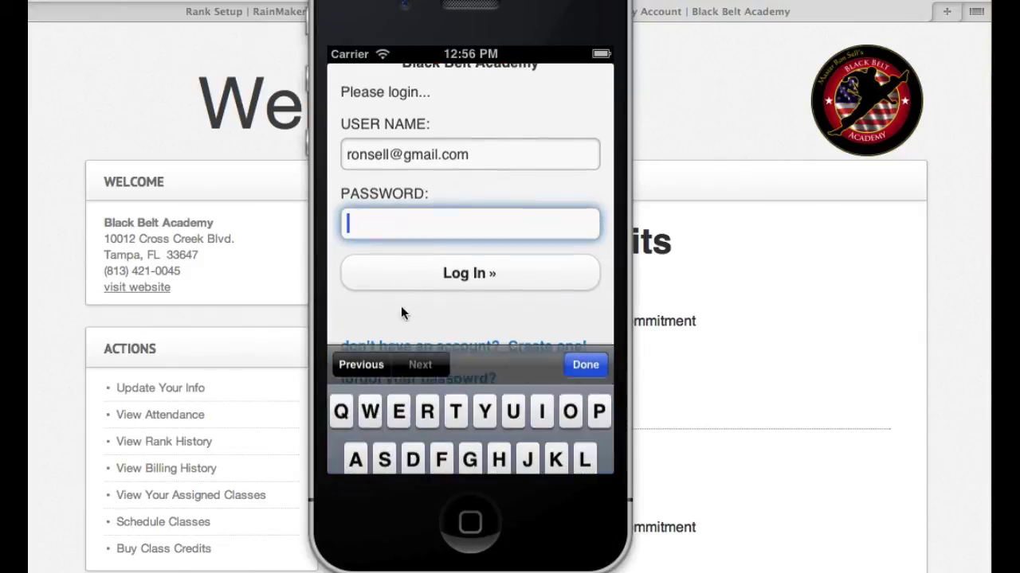
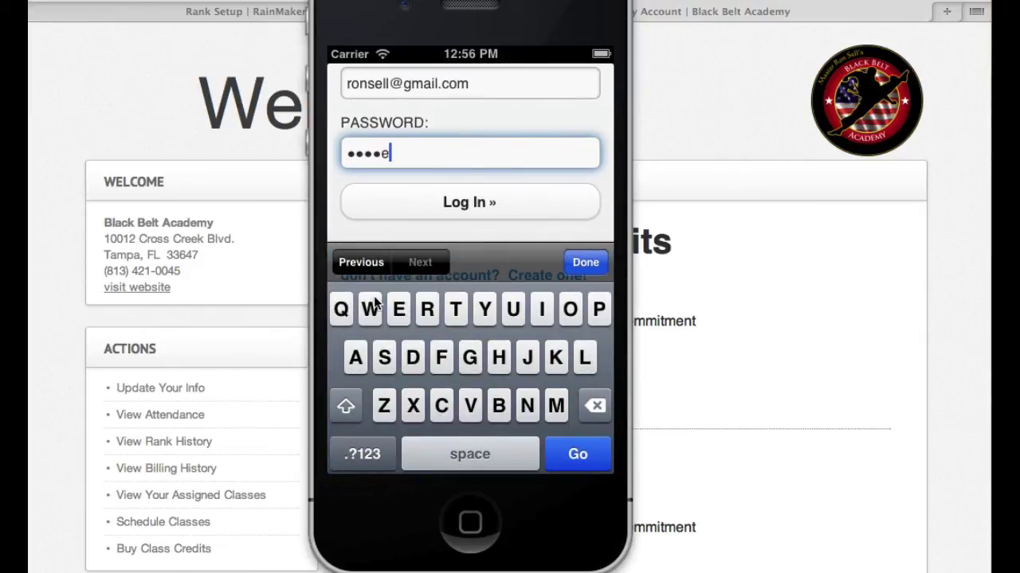
click(472, 205)
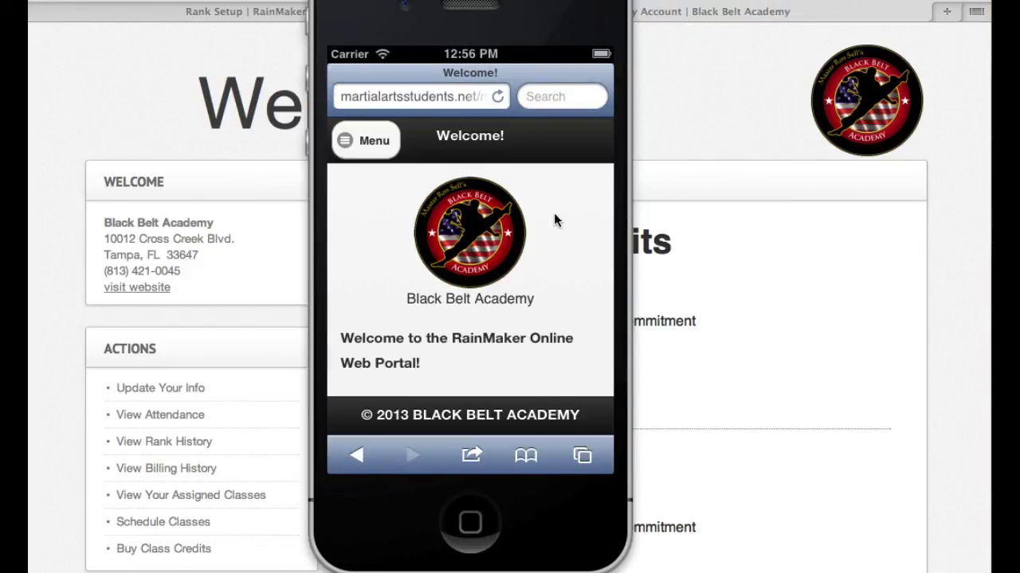
- Scroll down the mobile Welcome page to bring the Menu list into view
scroll(566, 287, down, 5)
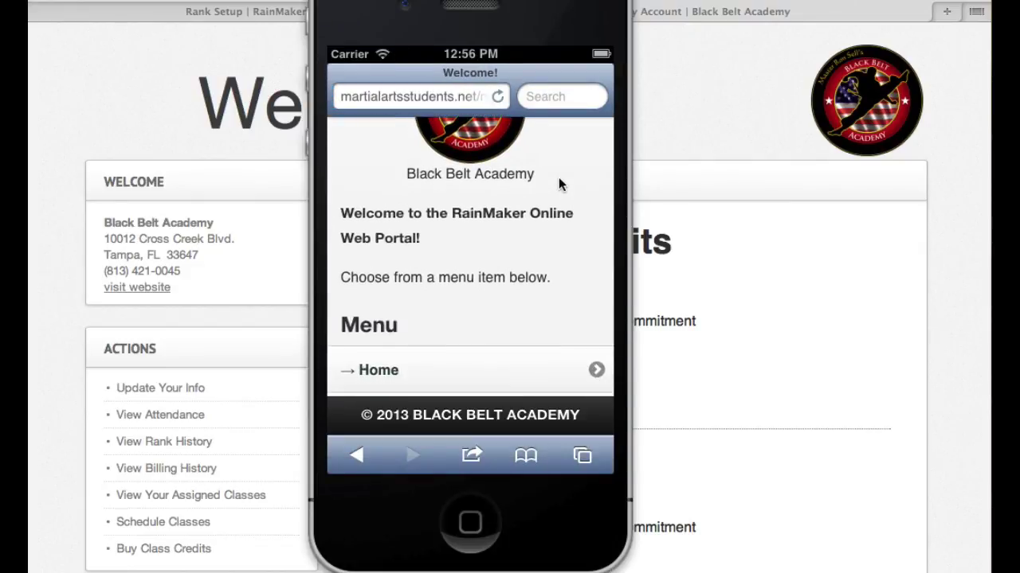
drag(587, 284, 582, 127)
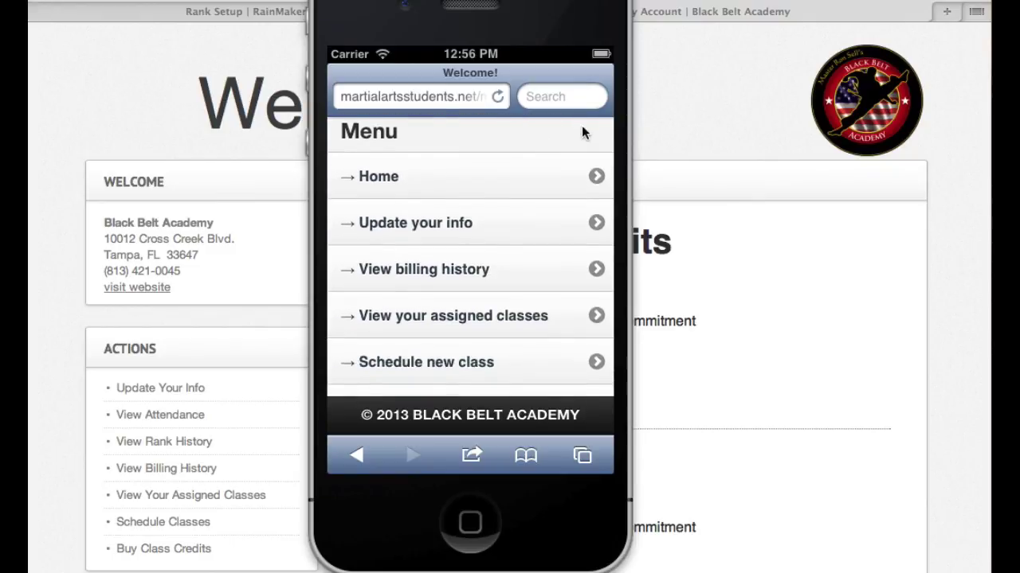
drag(568, 263, 566, 123)
drag(497, 165, 488, 259)
- Open the member's billing history in the mobile portal
click(443, 260)
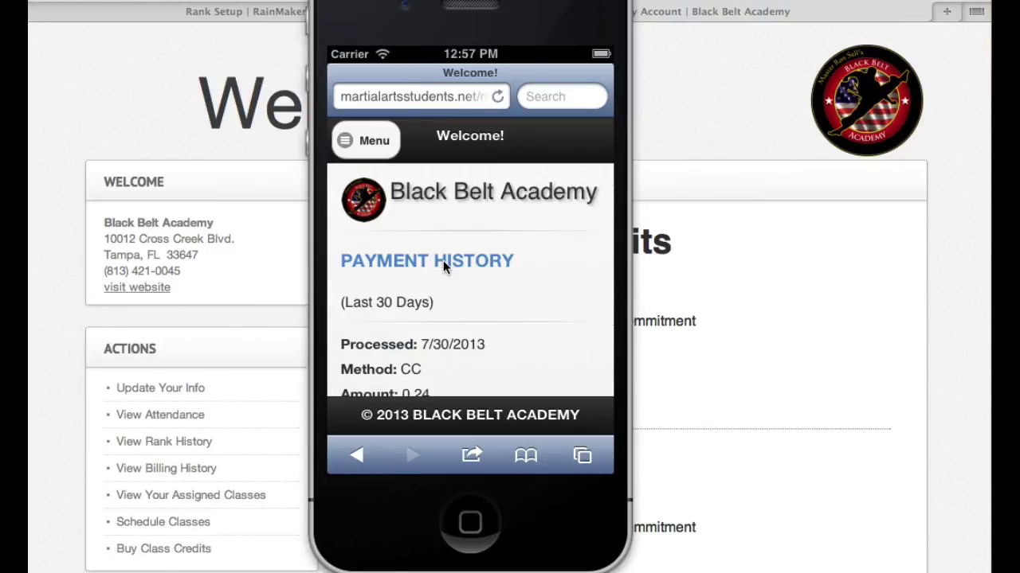
drag(539, 328, 537, 260)
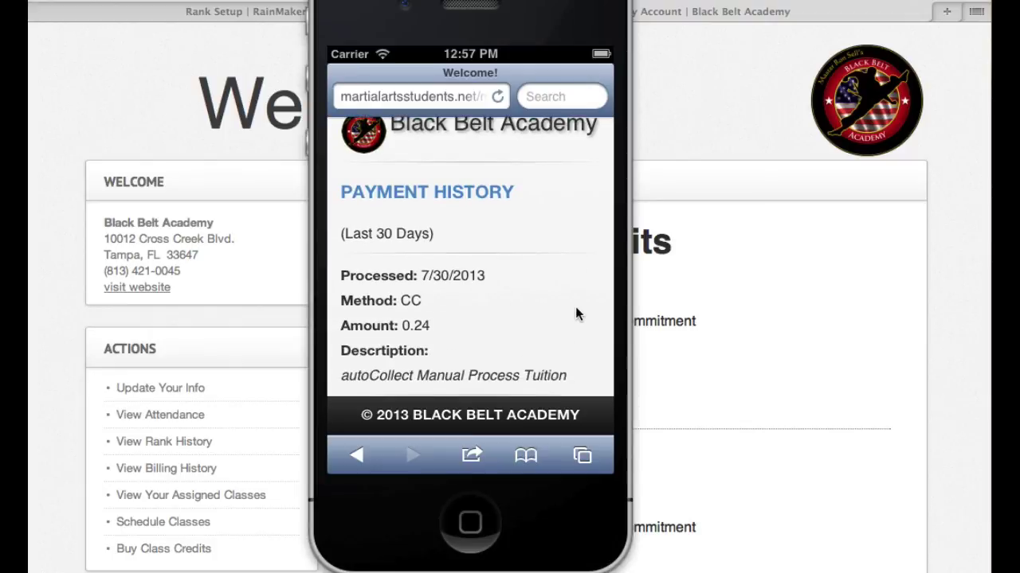
drag(575, 307, 566, 141)
- Show all payment history and scroll from the 3/25/2013 charges down to 7/30/2013
click(467, 338)
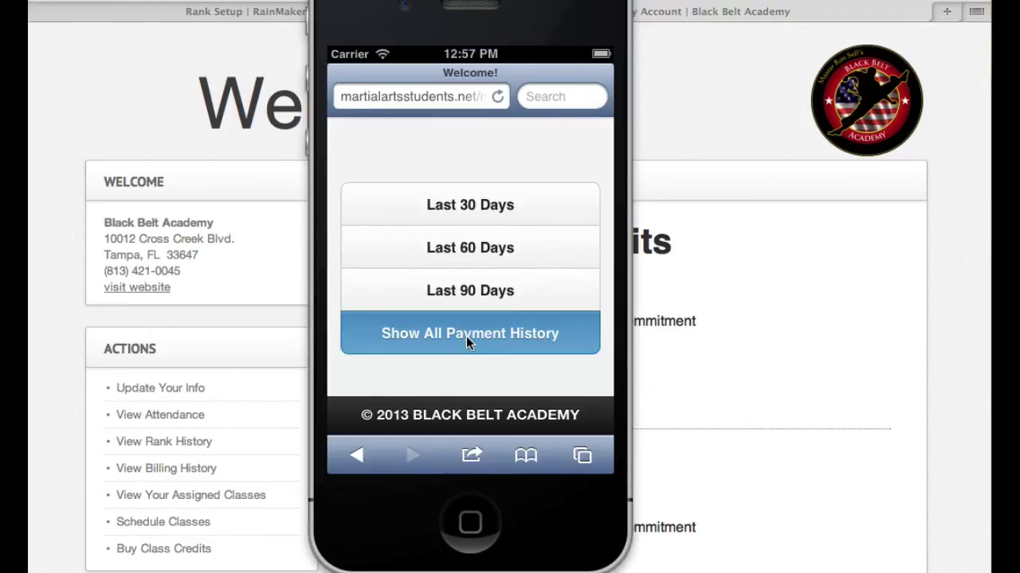
drag(526, 359, 526, 166)
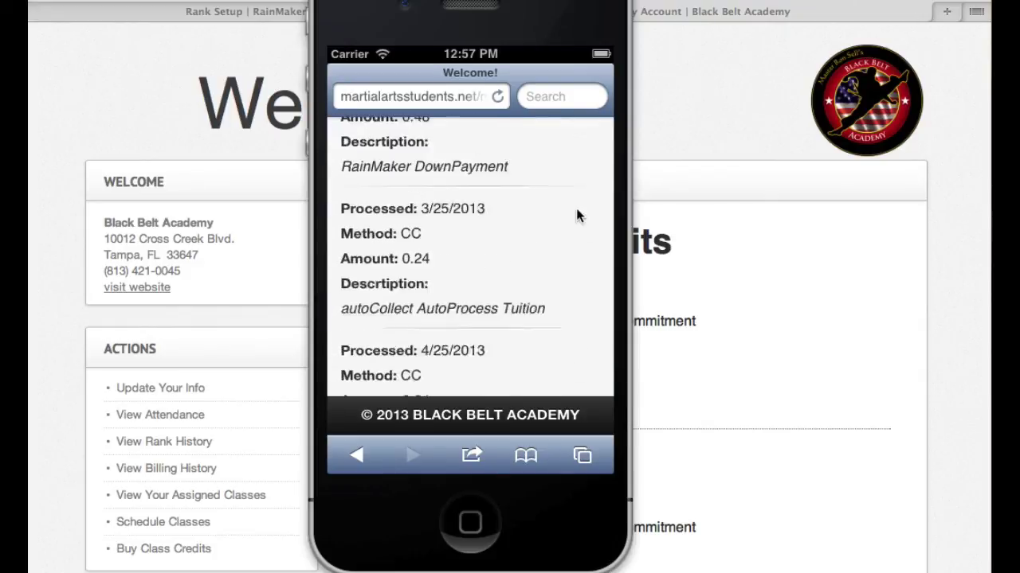
drag(568, 328, 567, 183)
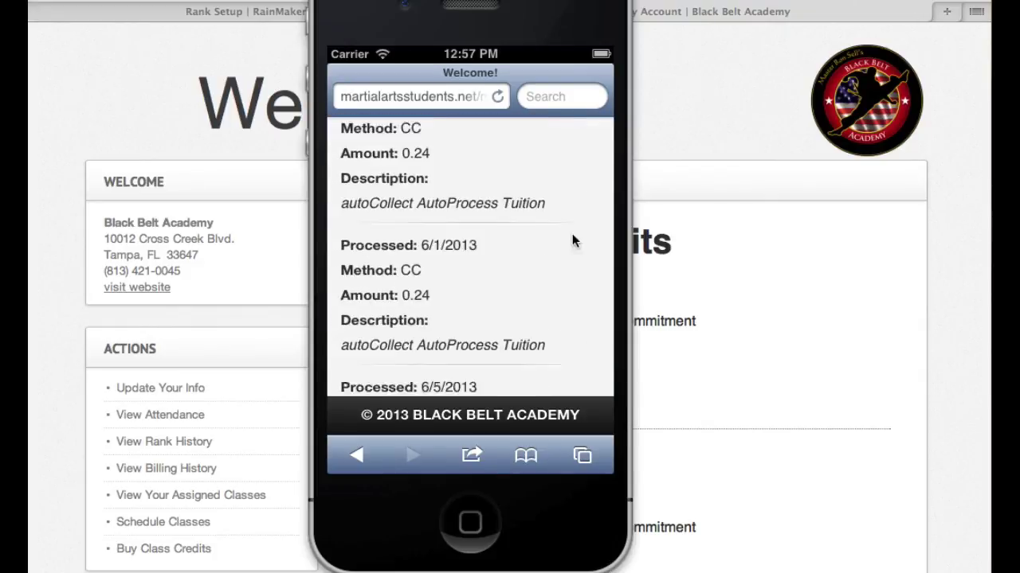
drag(571, 235, 573, 151)
drag(573, 277, 566, 170)
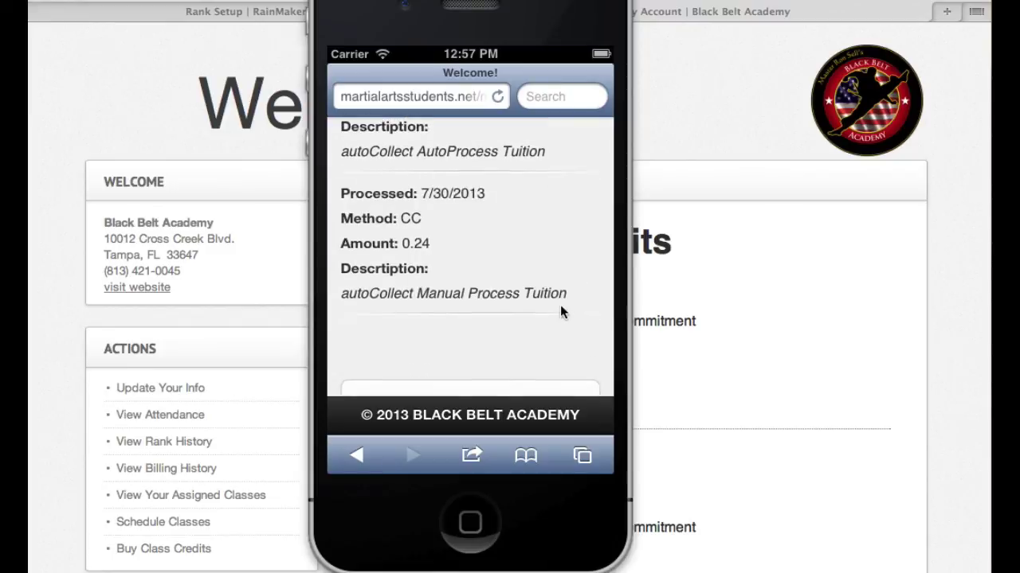
drag(562, 312, 566, 228)
drag(605, 280, 606, 154)
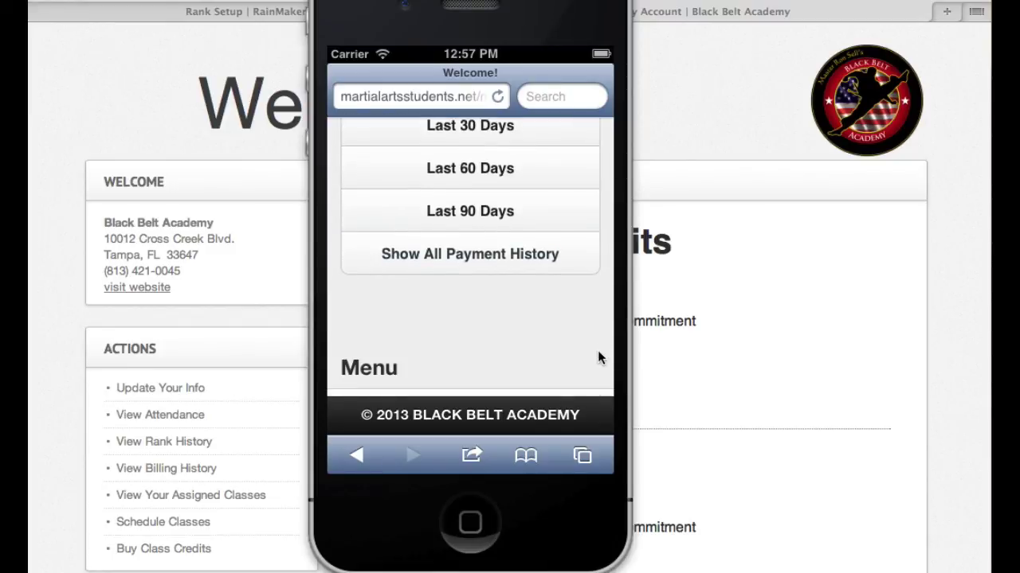
drag(598, 358, 605, 157)
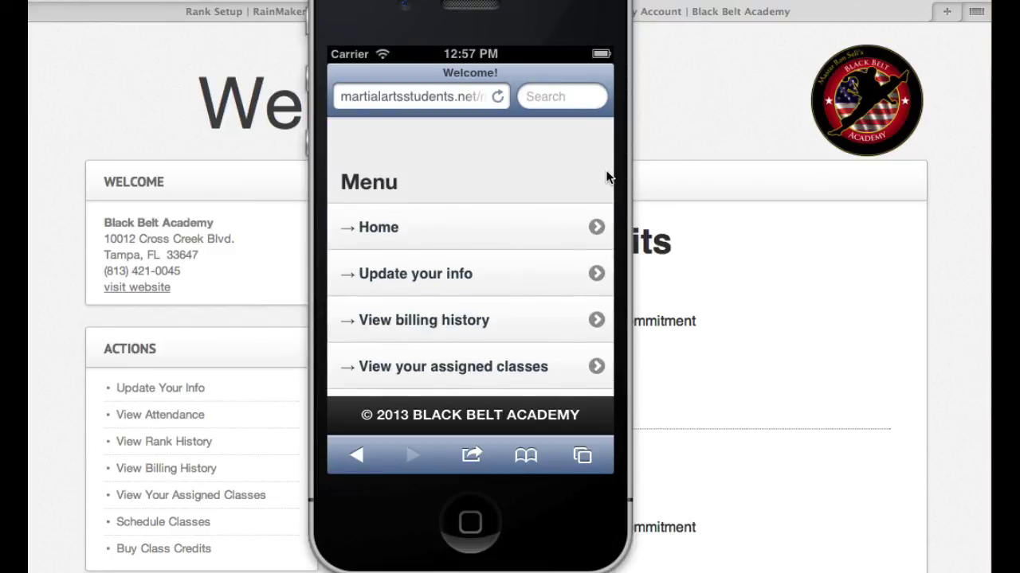
drag(568, 177, 566, 121)
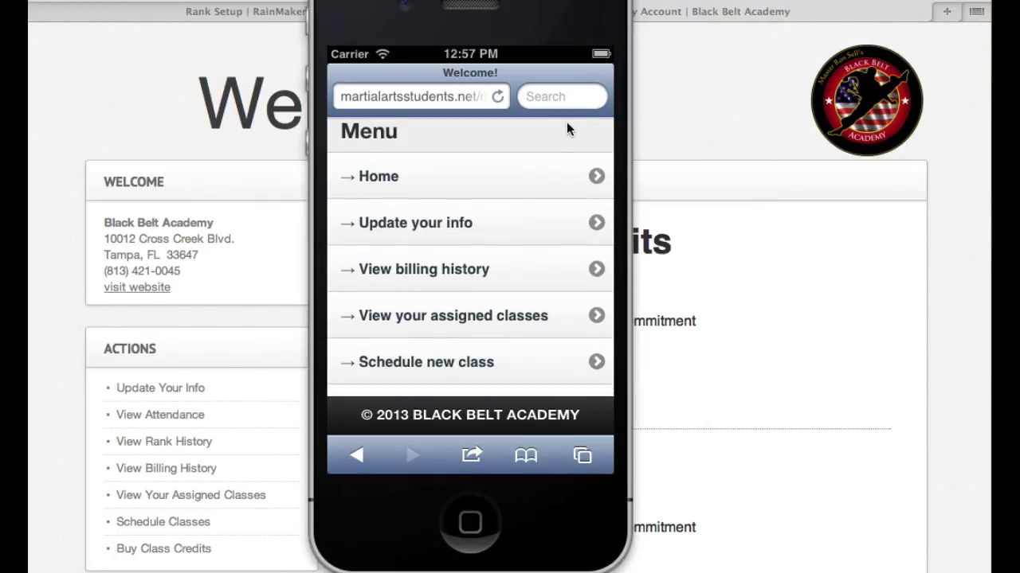
- From the assigned classes, start reporting a one-class absence from MT Tuesday 6:00PM
click(520, 322)
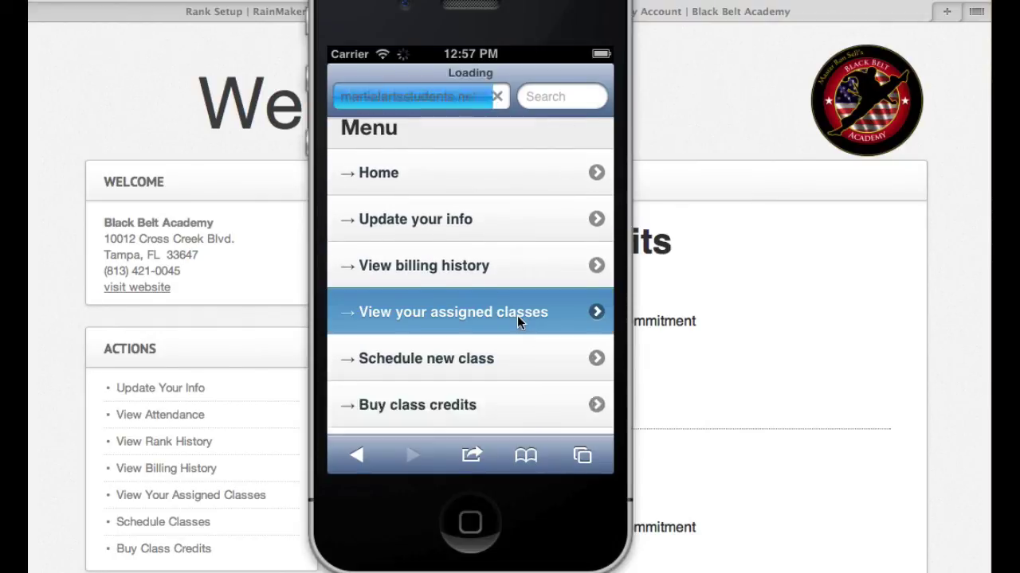
drag(518, 320, 537, 219)
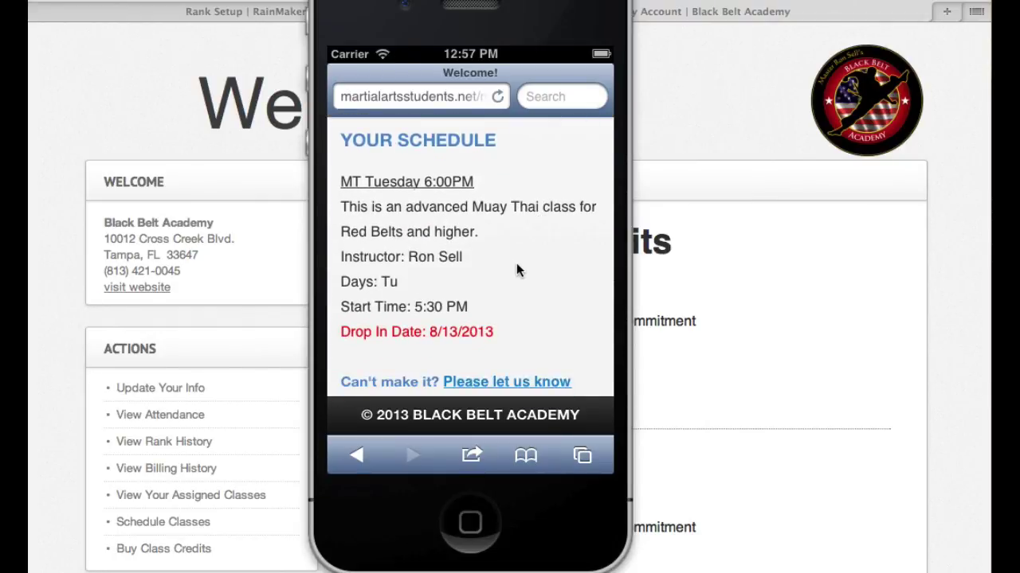
drag(534, 279, 533, 262)
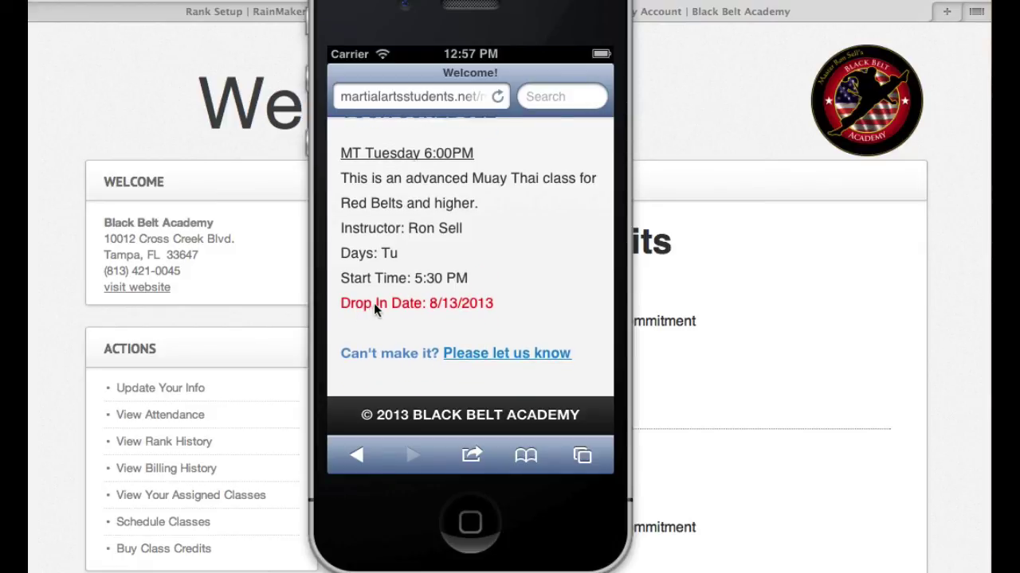
drag(521, 311, 516, 212)
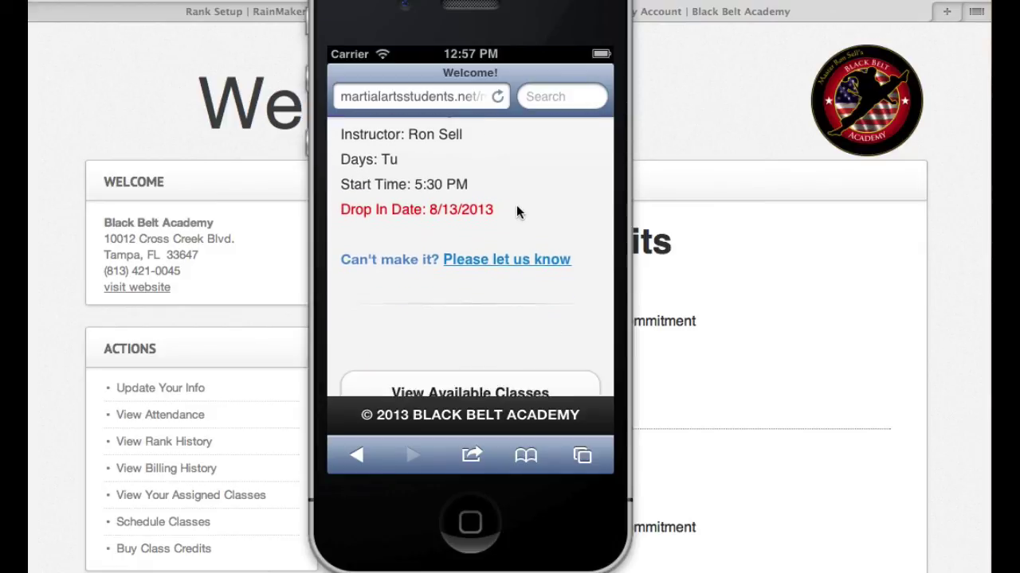
click(497, 258)
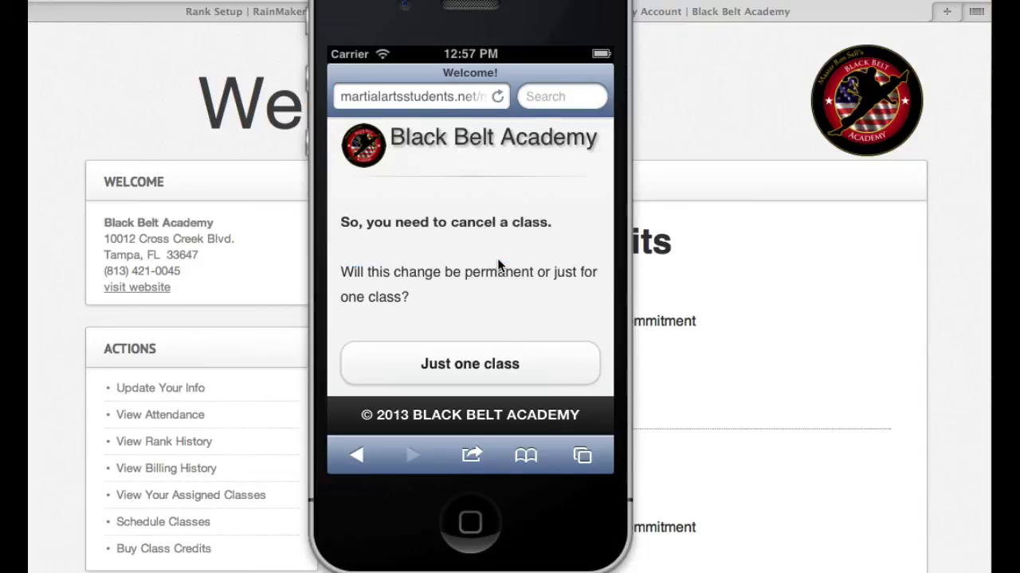
drag(525, 278, 522, 151)
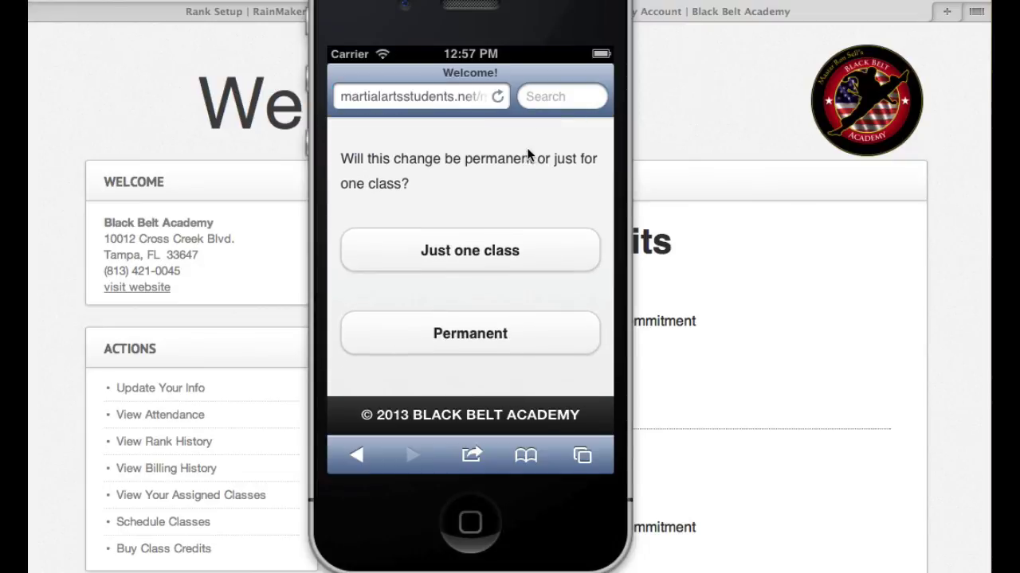
click(478, 247)
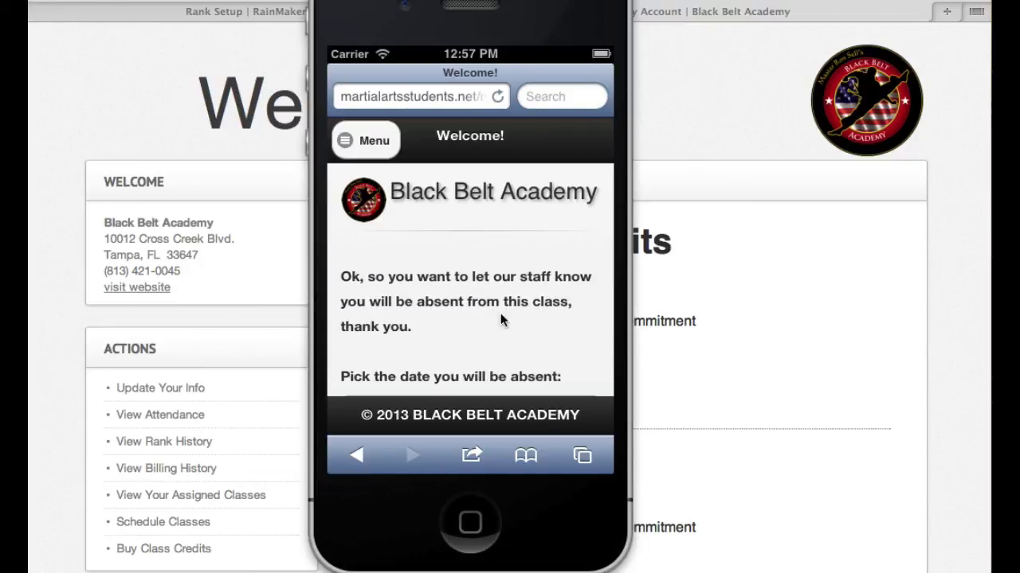
- Set the absence date to 22 August 2013 and decline a makeup class
drag(500, 314, 496, 199)
click(585, 241)
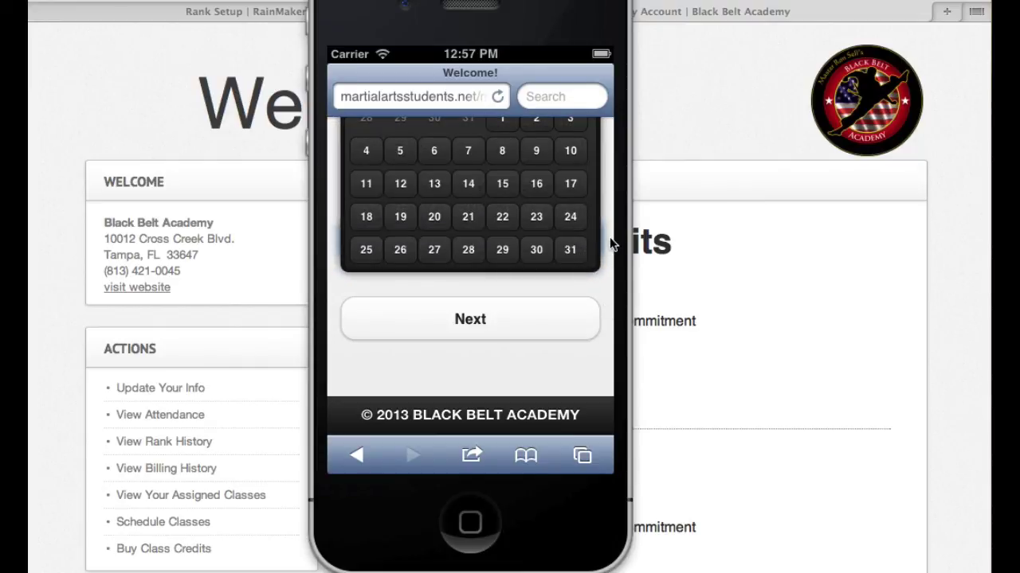
drag(612, 244, 603, 314)
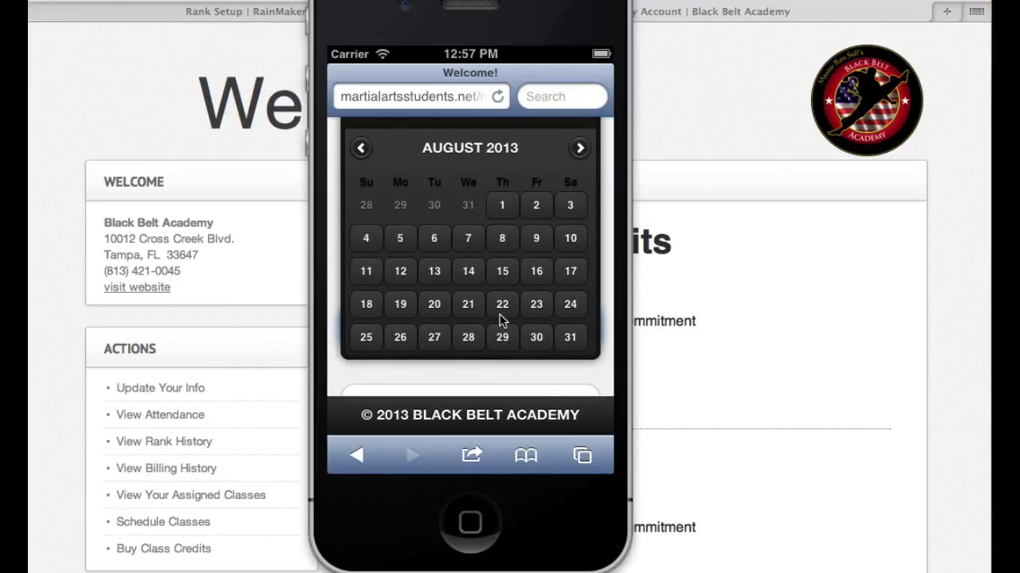
click(500, 314)
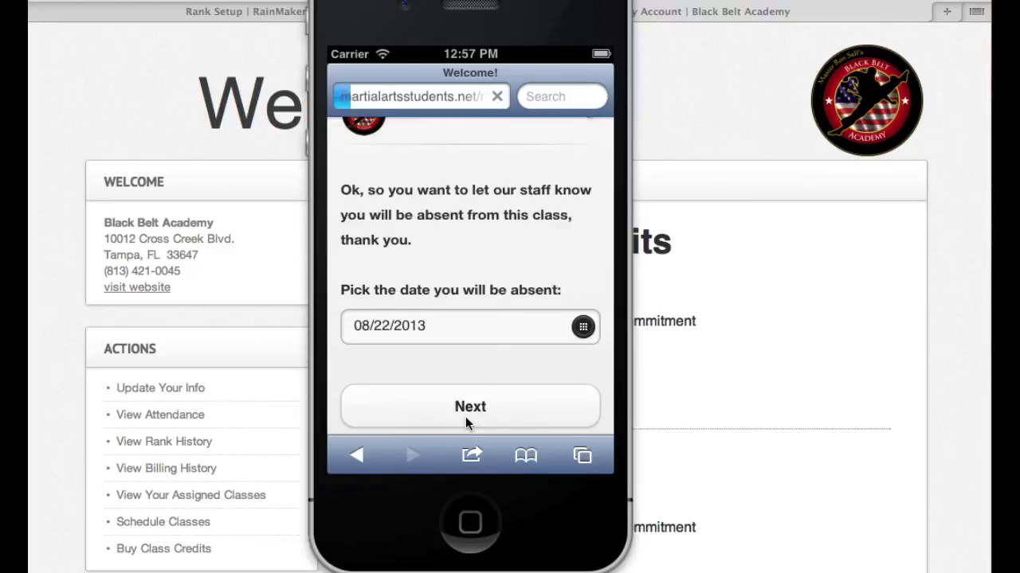
click(465, 417)
drag(544, 362, 526, 174)
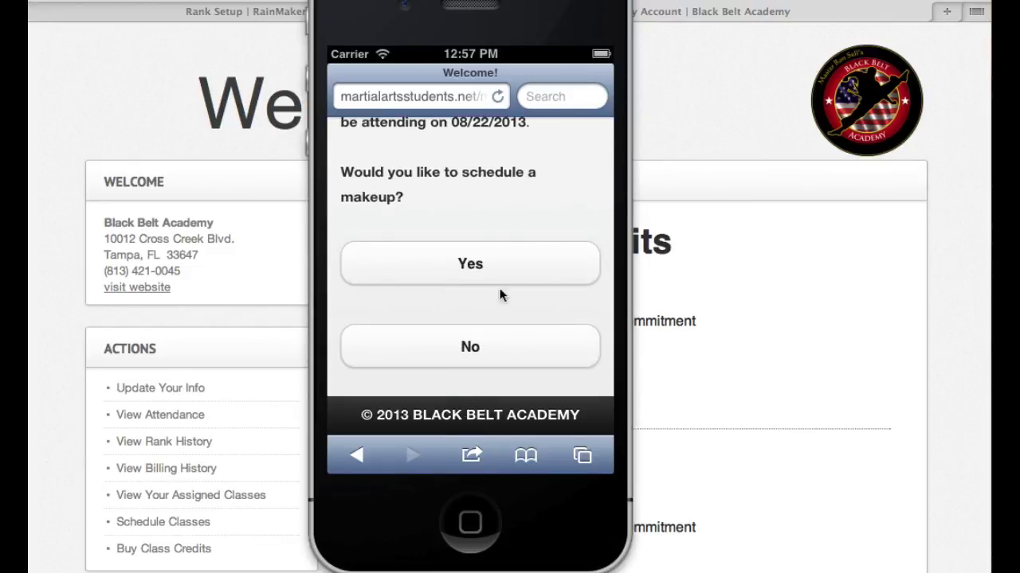
click(483, 346)
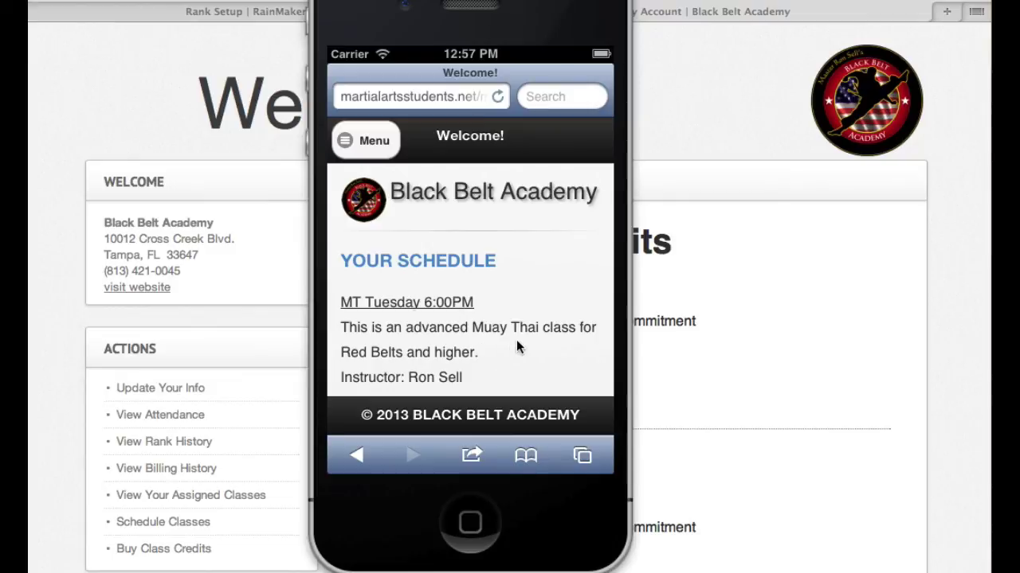
- Visit Buy class credits and Home in the mobile menu, then quit the iOS Simulator
click(346, 143)
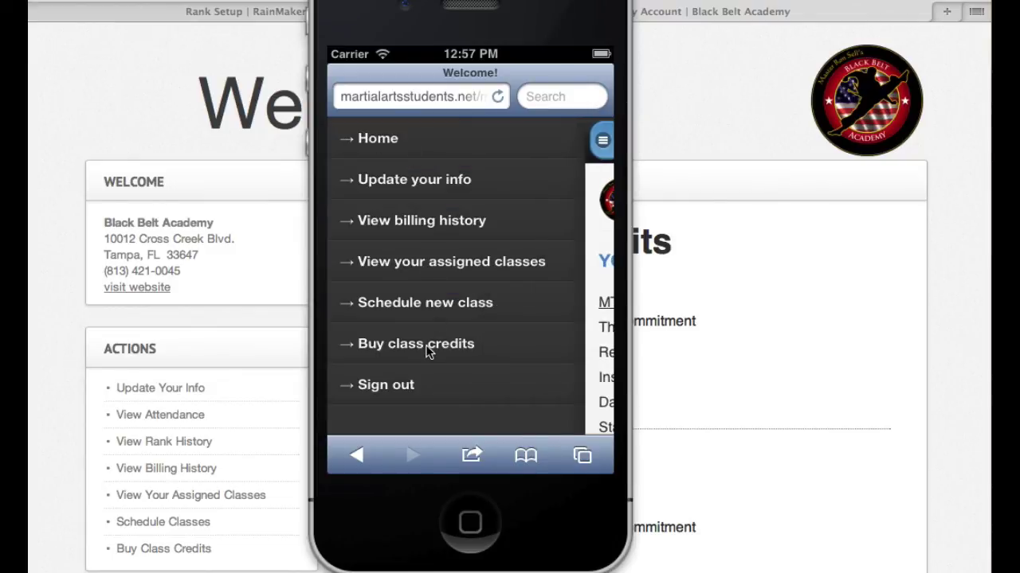
click(427, 347)
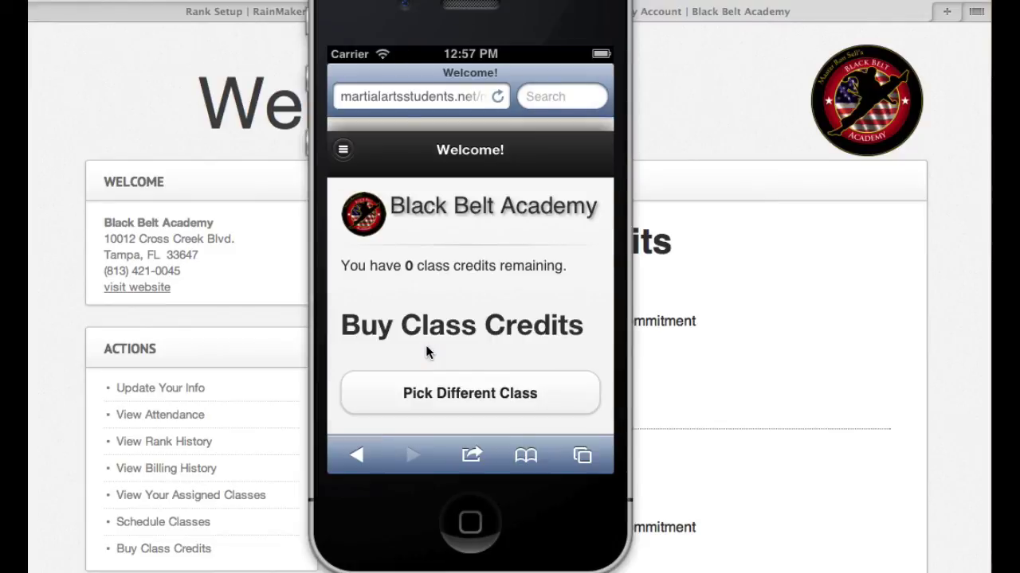
click(343, 150)
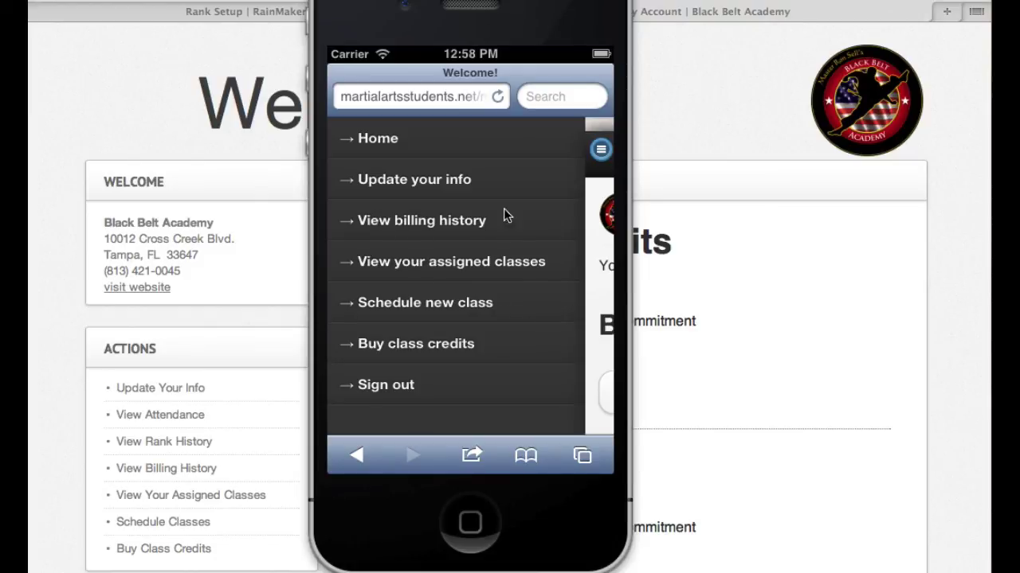
click(367, 140)
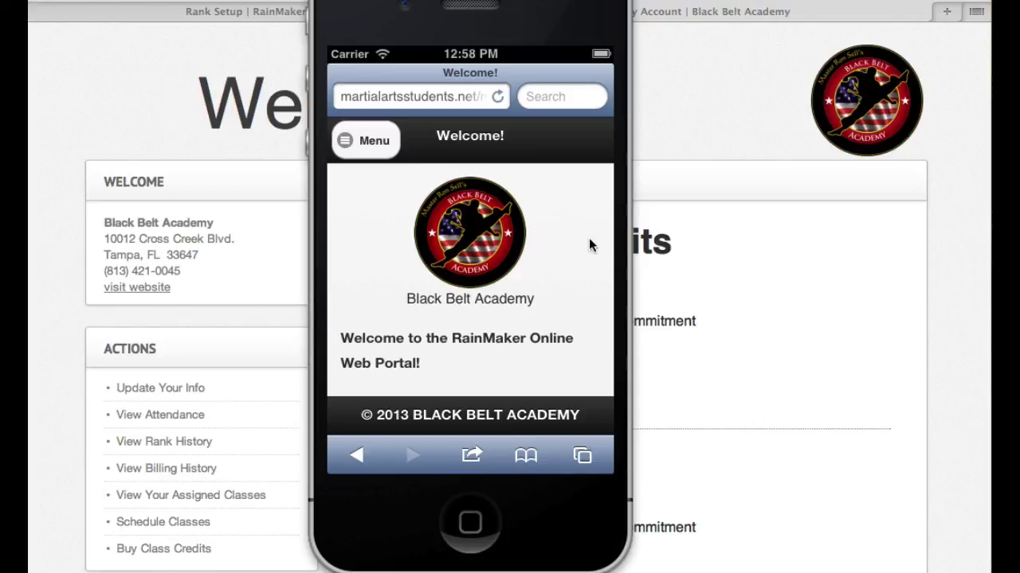
click(669, 165)
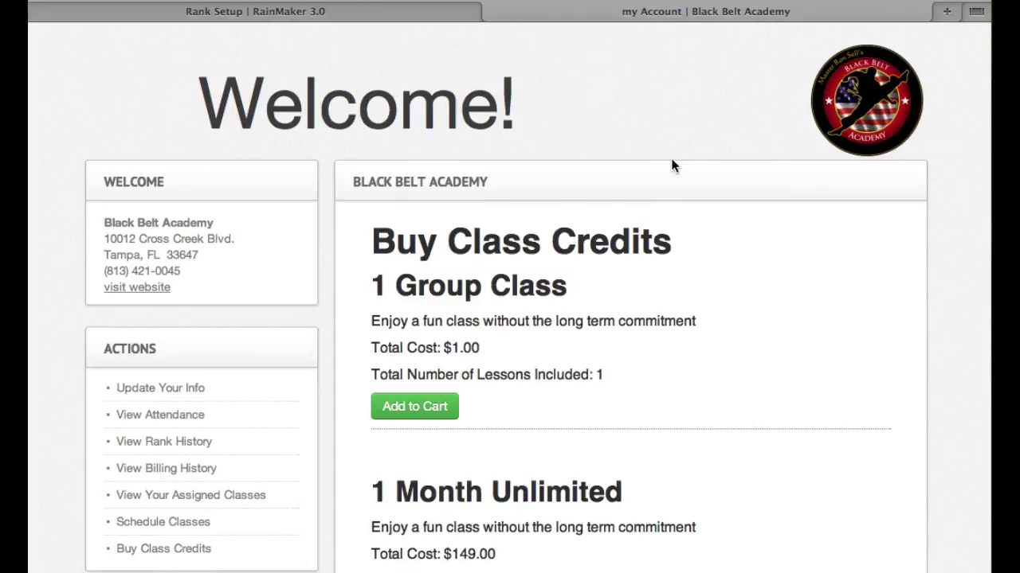
- Go back to the RainMaker admin tab's Online Web Portal page and open the Settings dropdown
click(336, 17)
click(921, 234)
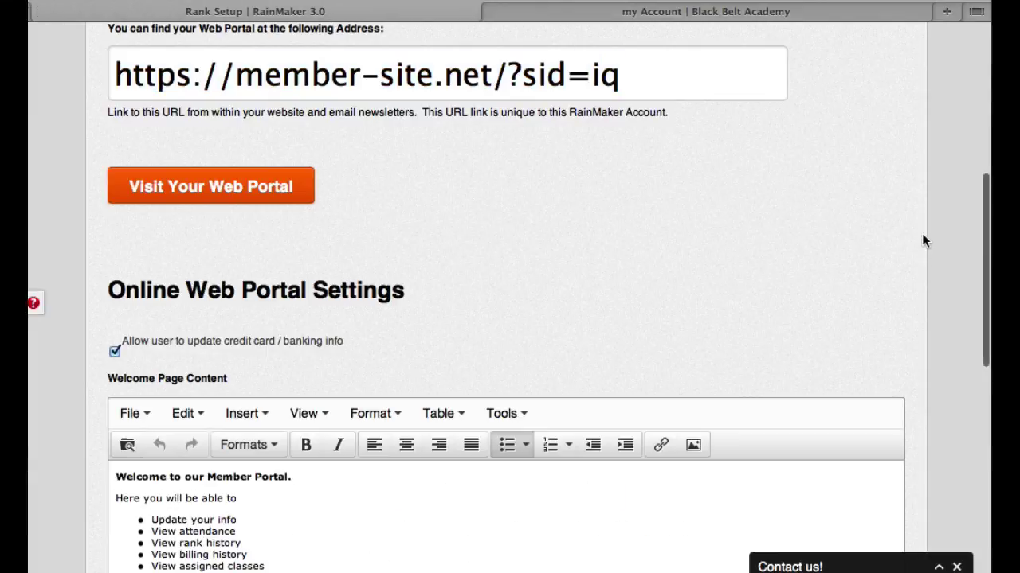
scroll(920, 236, up, 10)
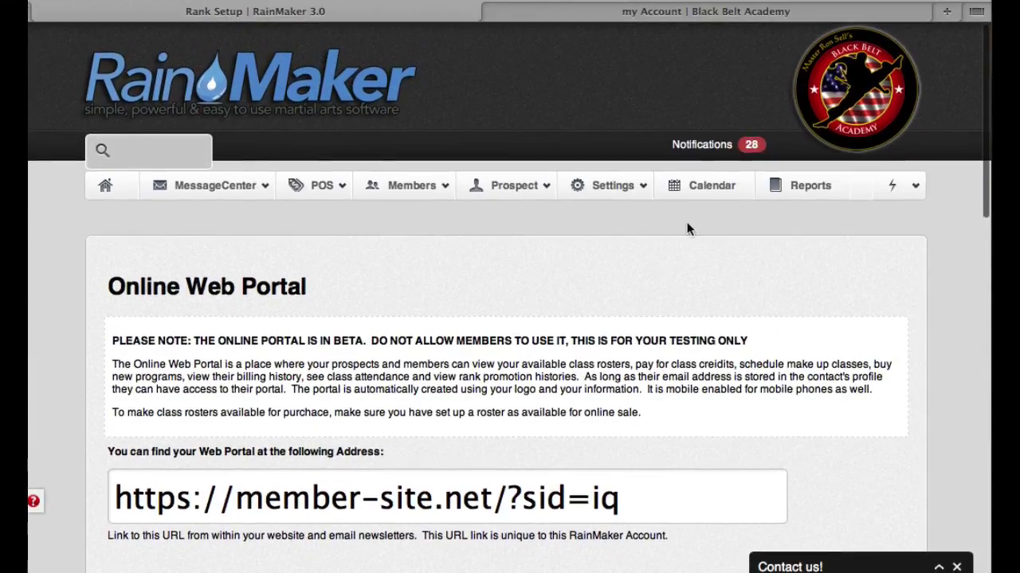
click(625, 191)
mouse_move(626, 213)
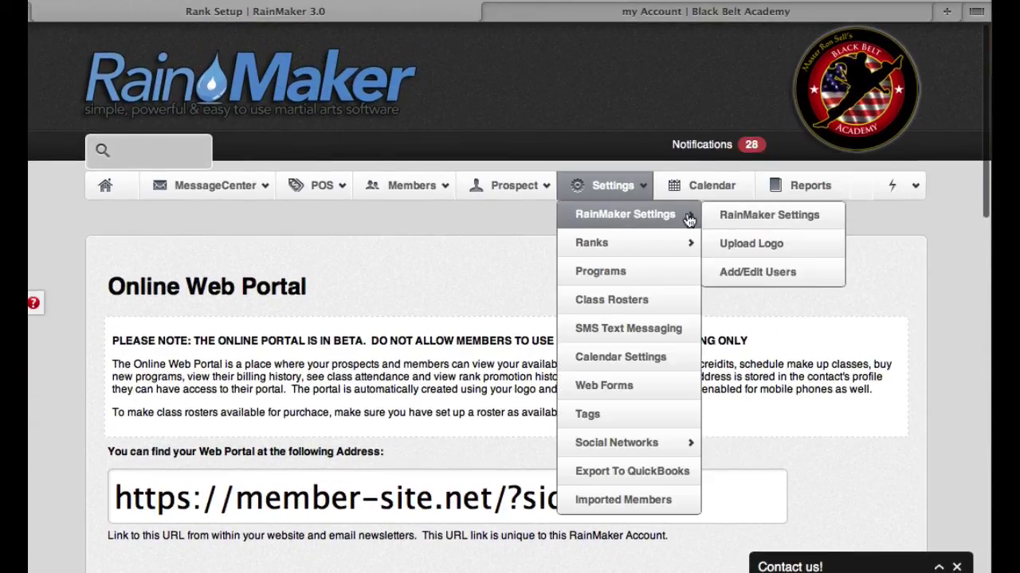
click(746, 217)
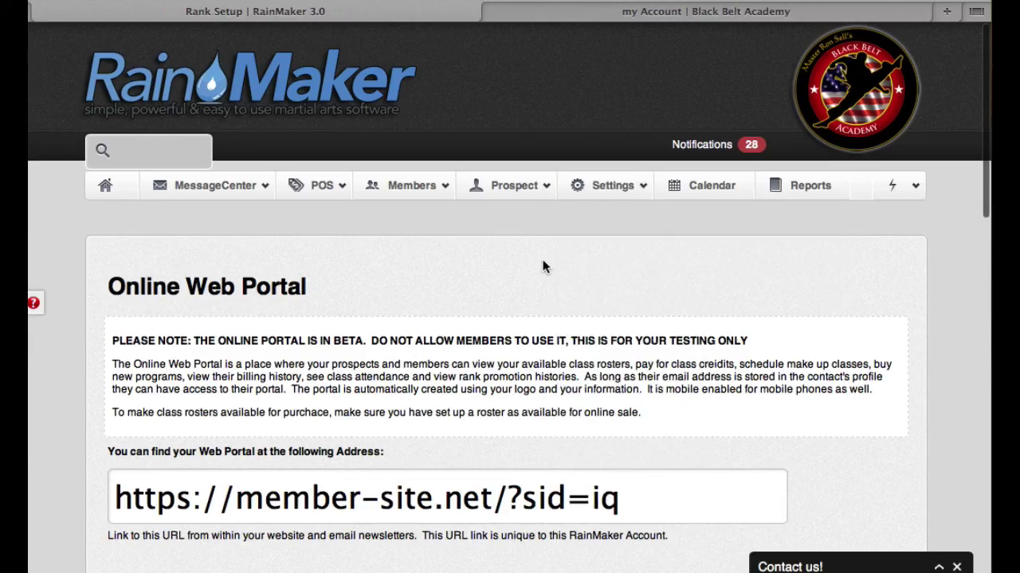
click(614, 195)
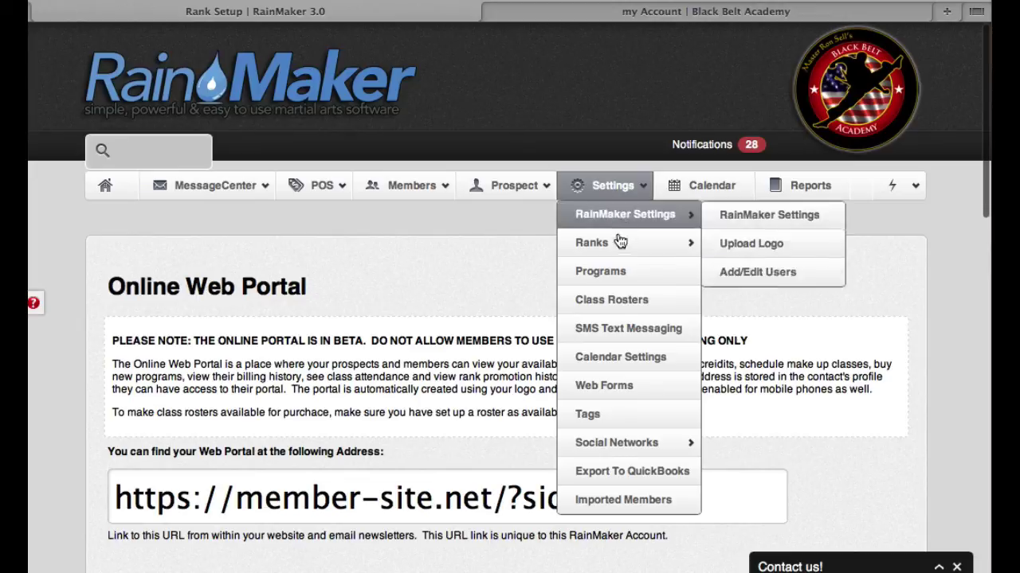
- Open MT Tuesday 6:00PM from Class Rosters and tick Class Credit, then Free Class
click(613, 299)
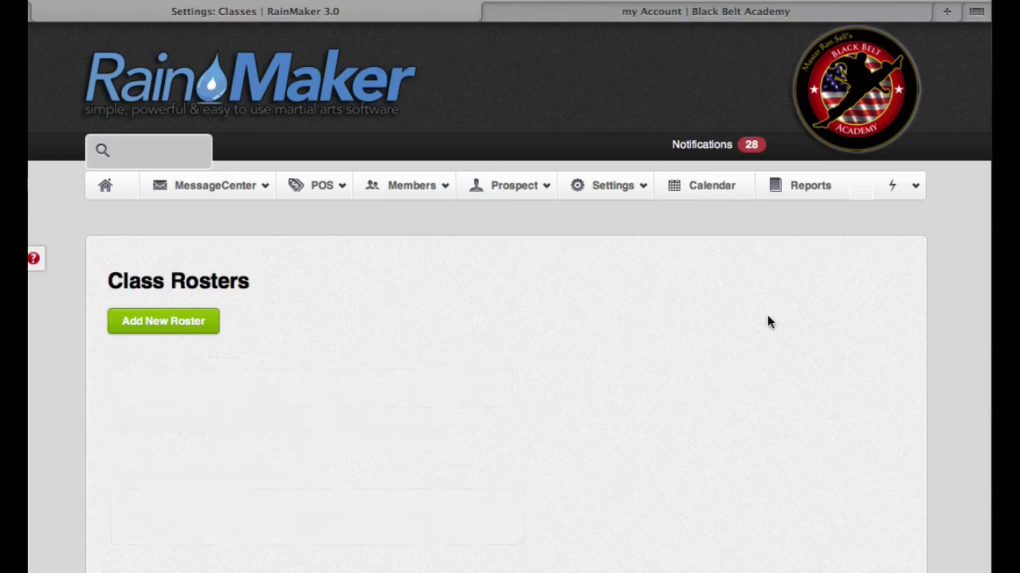
scroll(779, 321, down, 5)
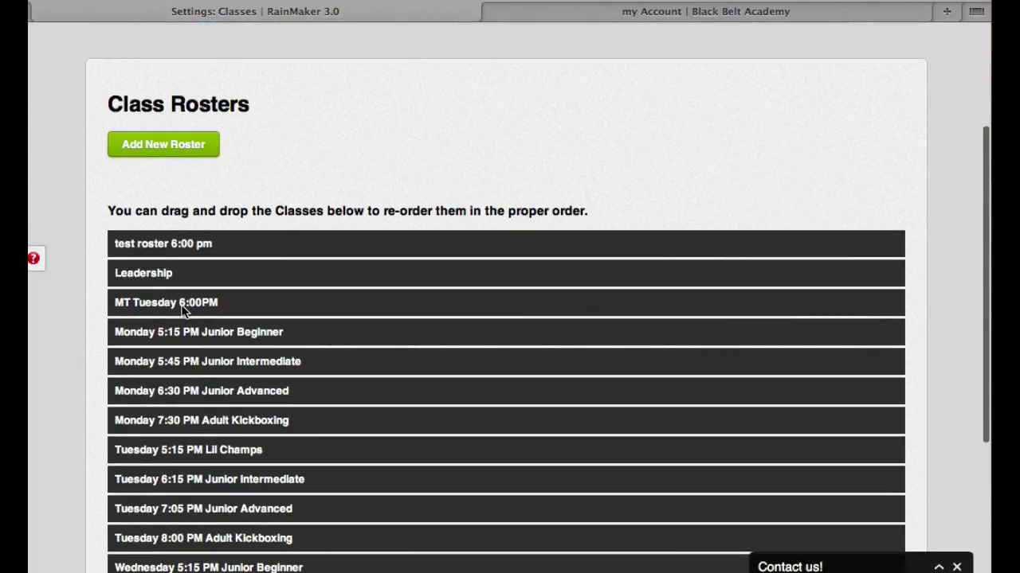
click(166, 307)
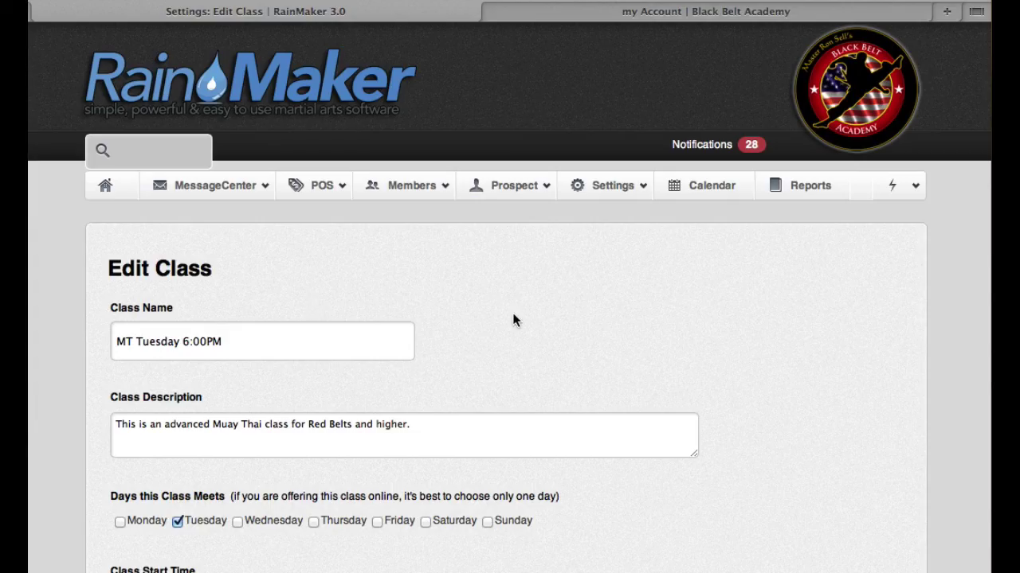
scroll(852, 342, down, 20)
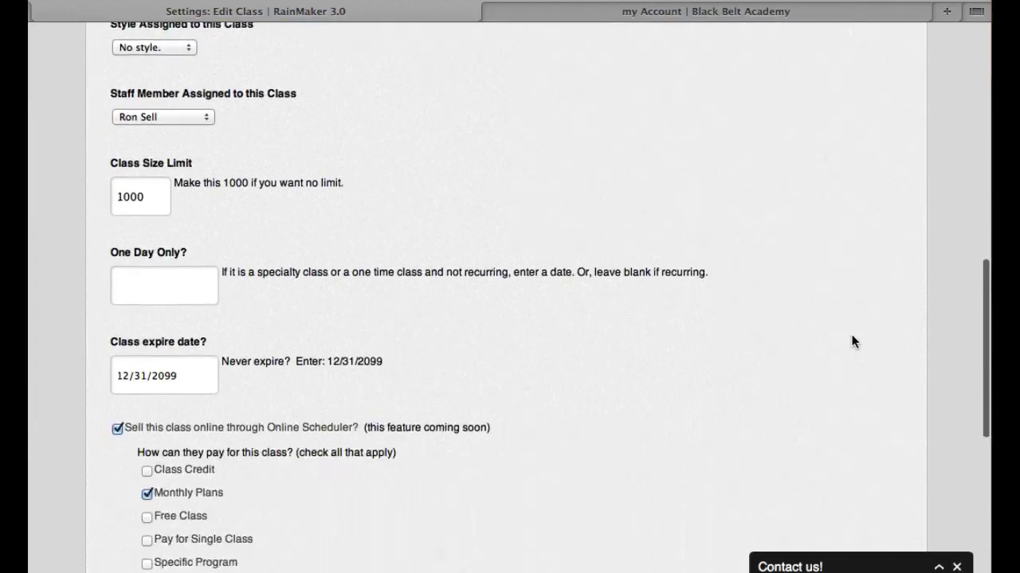
scroll(851, 341, down, 1)
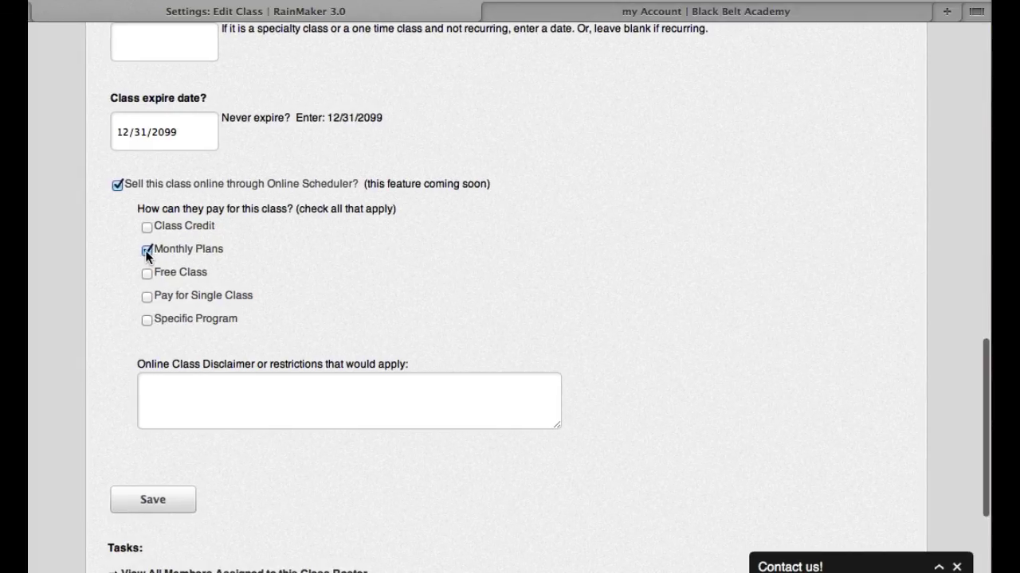
click(147, 229)
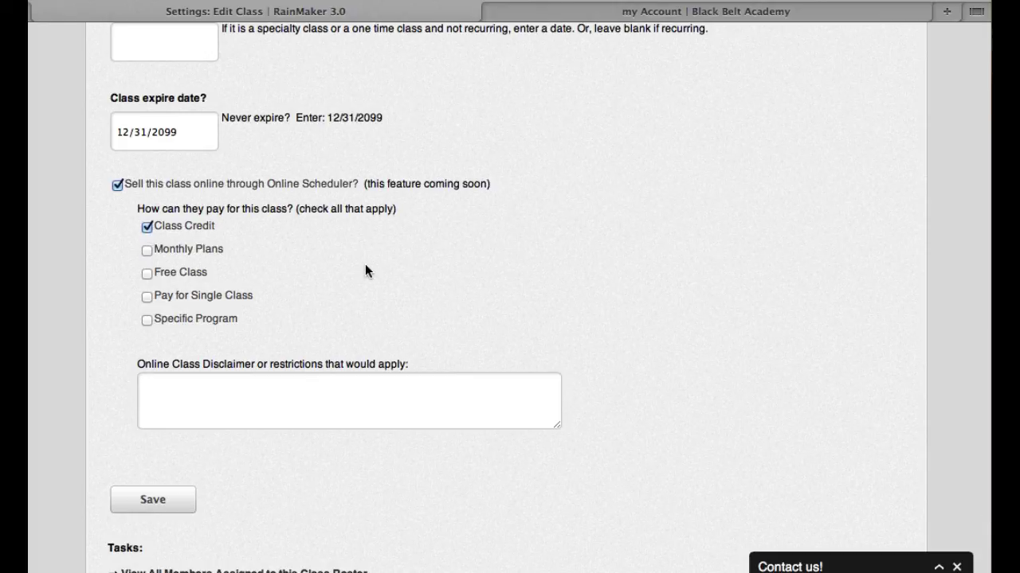
click(148, 274)
- Replace Free Class with Pay for Single Class at 19.99, then untick single-class pricing
click(147, 274)
click(147, 296)
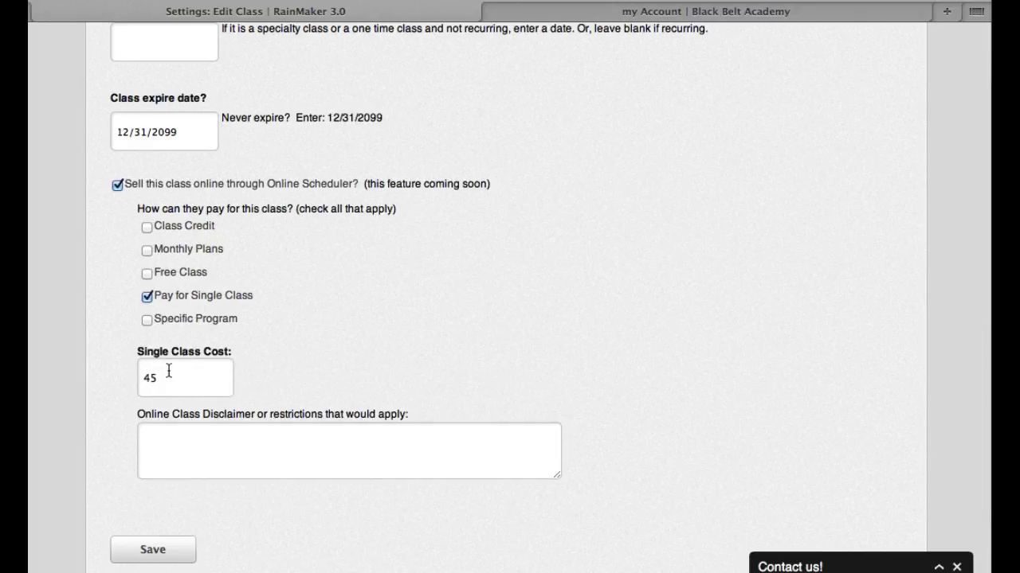
drag(162, 379, 134, 379)
text(19.99)
click(147, 297)
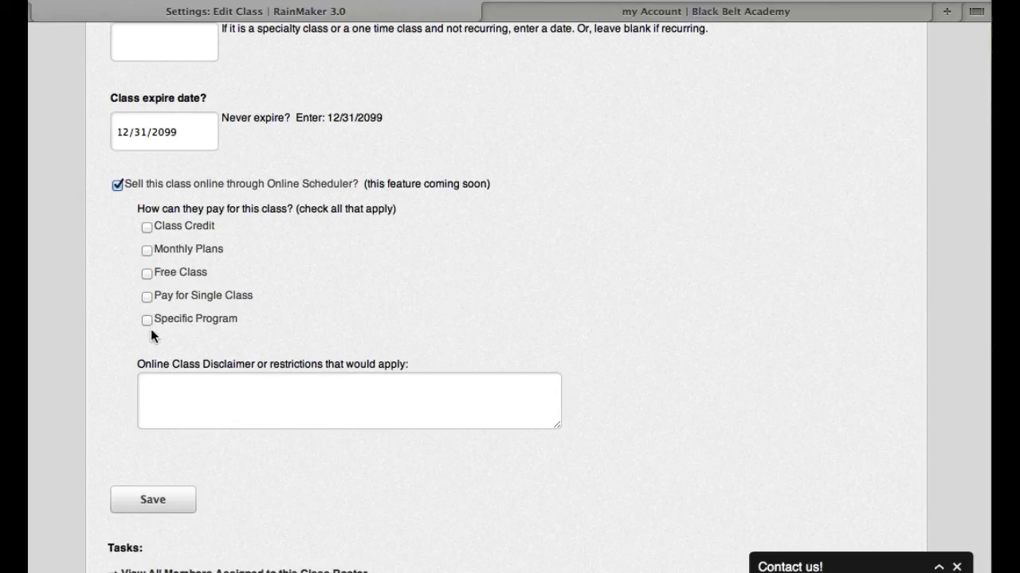
- Limit payment to Tumbling Class and 3 Pack - Group Sessions, then untick Specific Program
click(147, 321)
click(550, 344)
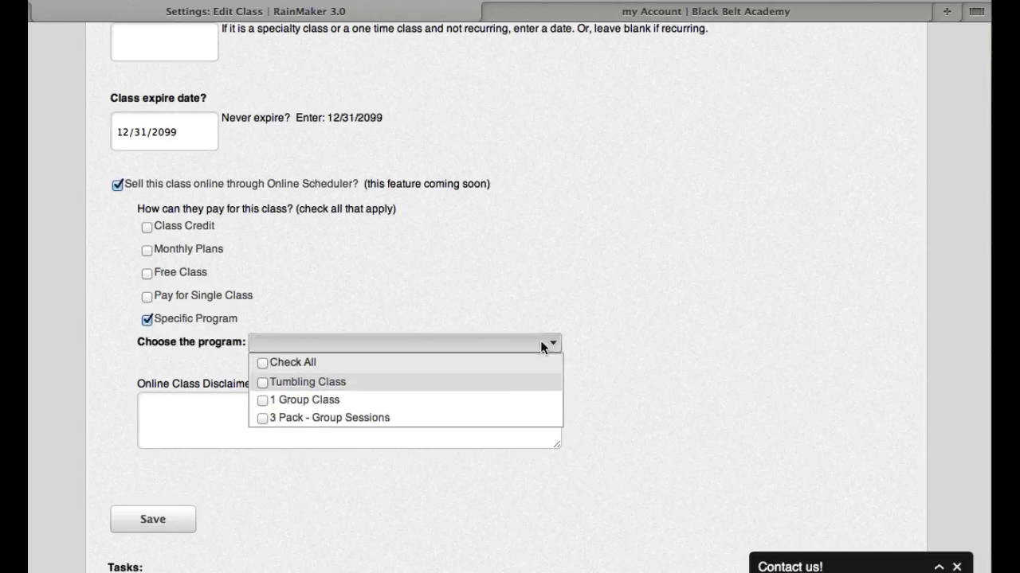
click(265, 390)
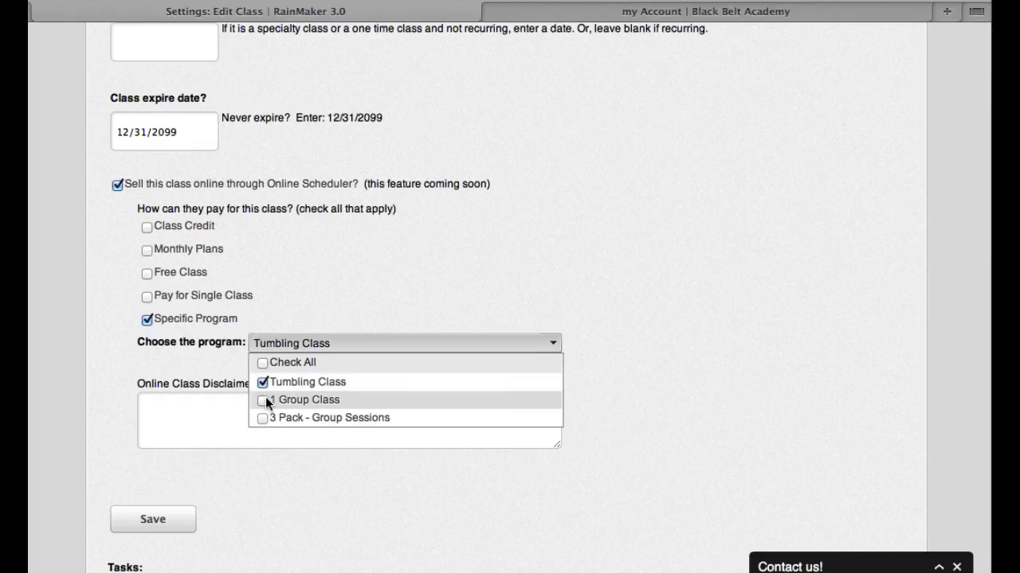
click(264, 417)
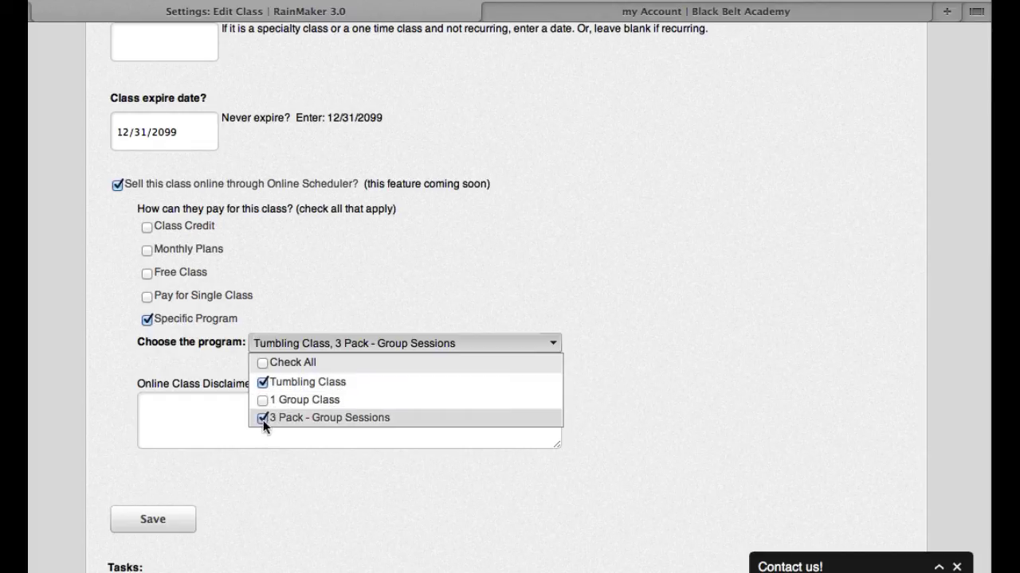
click(266, 478)
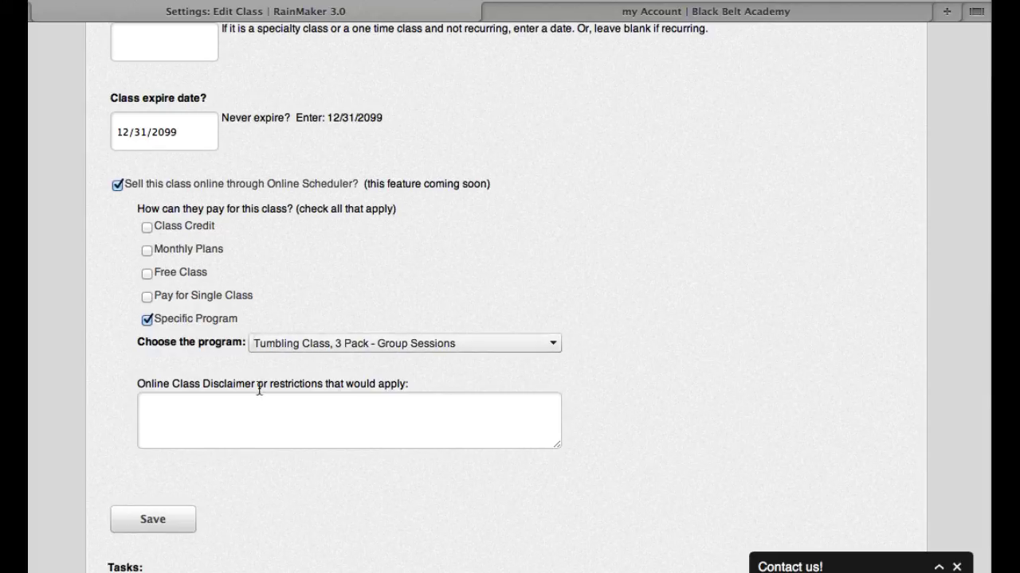
click(147, 319)
click(214, 401)
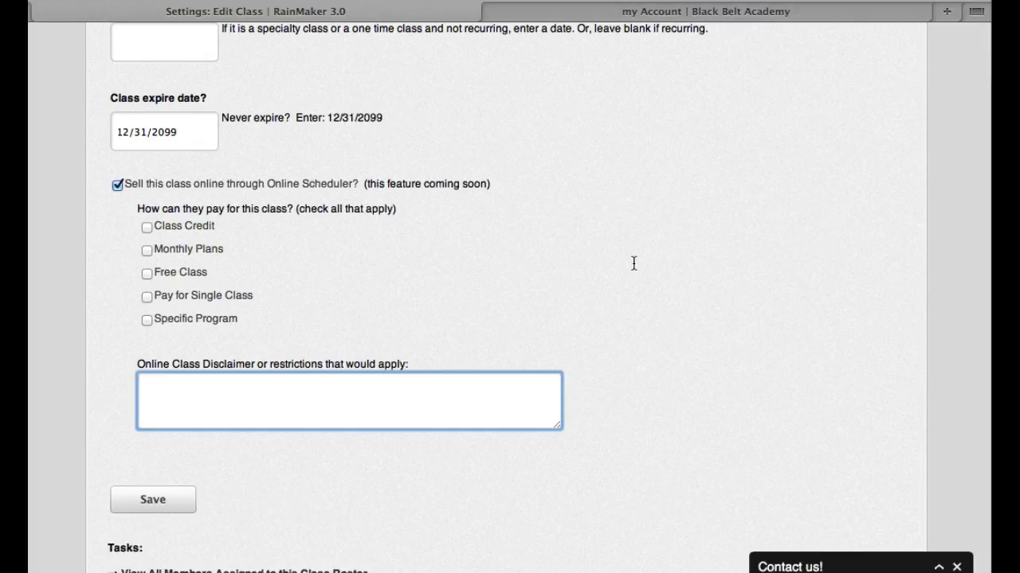
scroll(727, 298, up, 10)
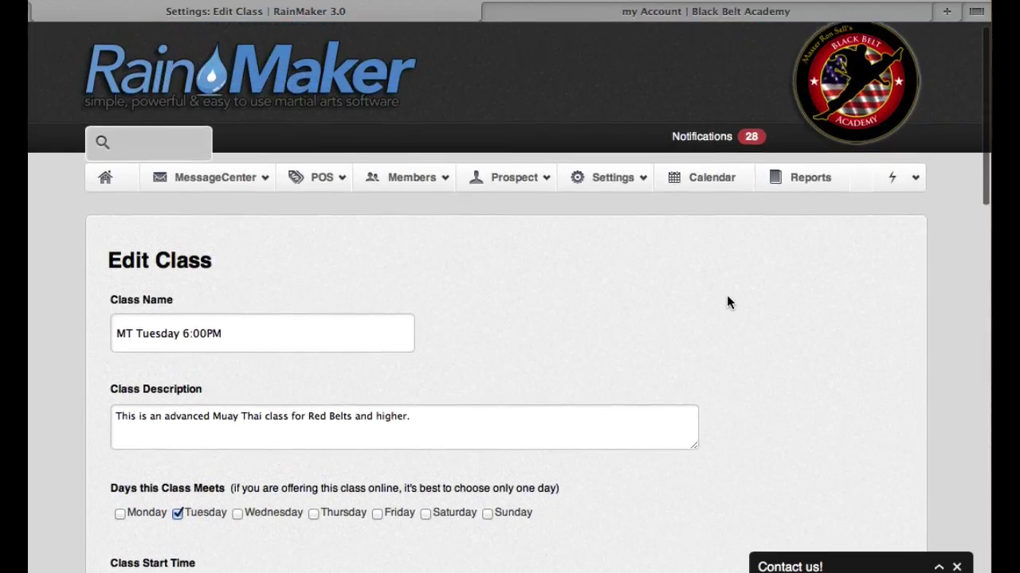
- Check Notifications > Unapproved Programs, confirm none are pending, and open the Settings menu
click(705, 152)
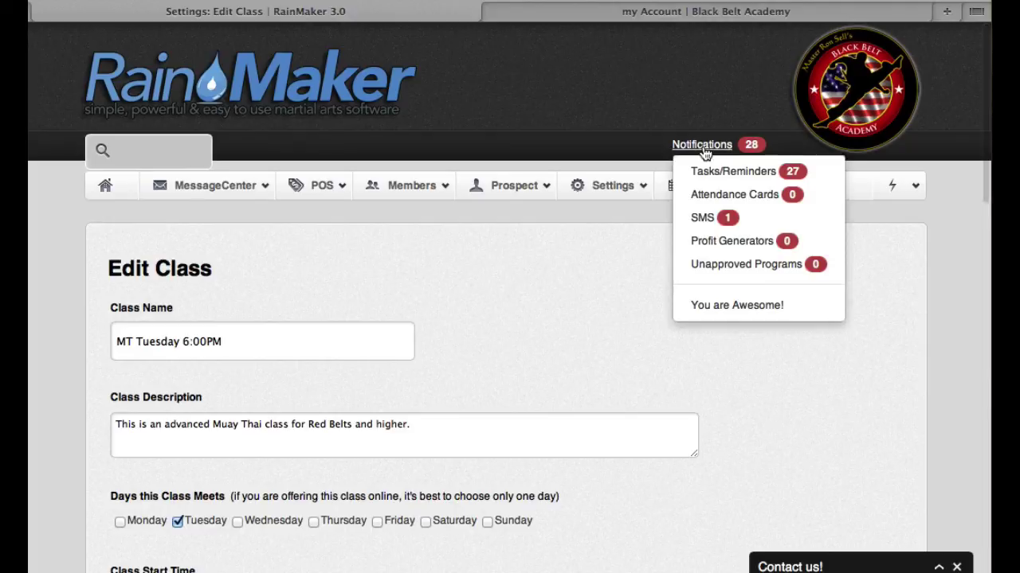
click(723, 267)
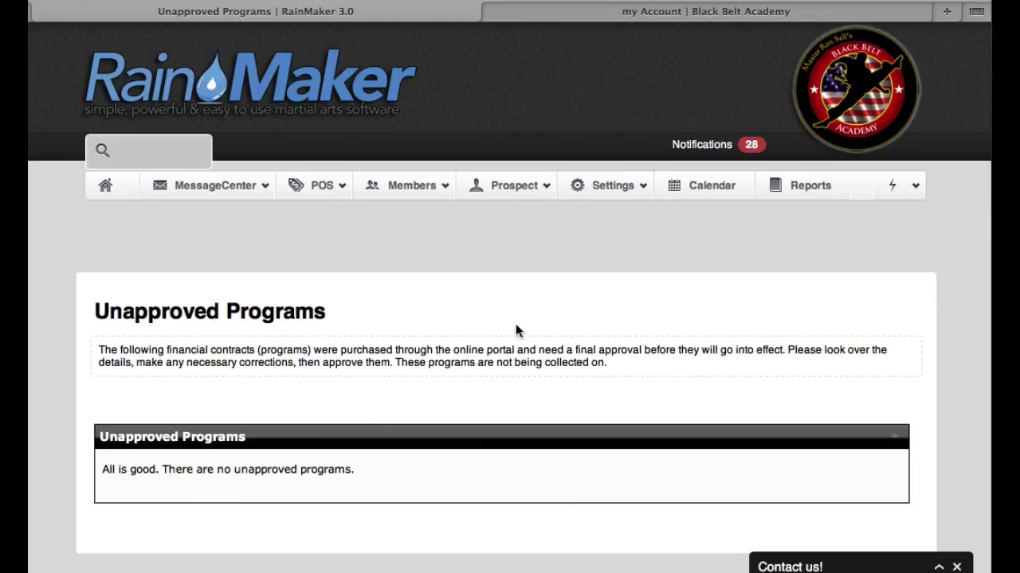
click(607, 189)
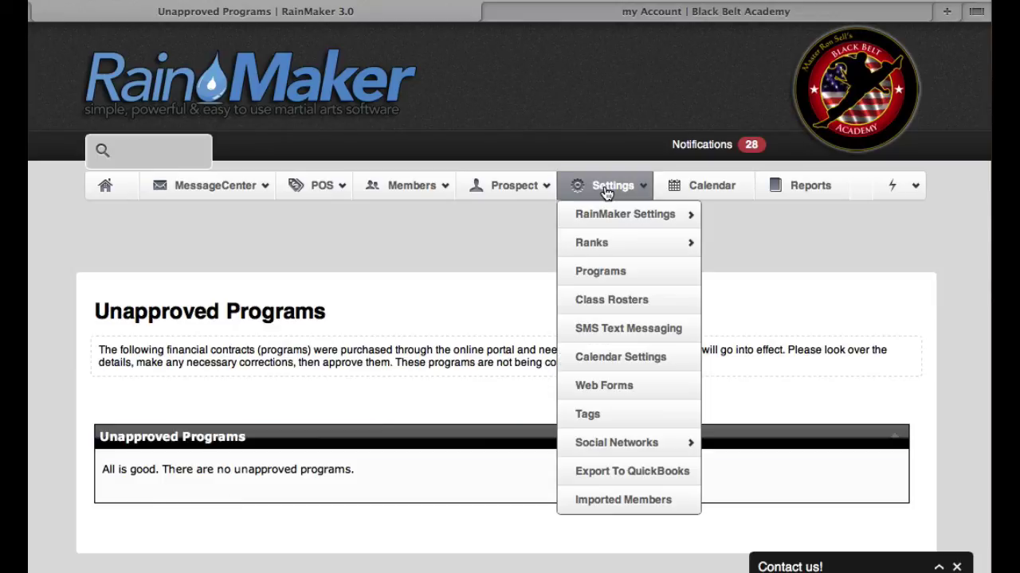
- On the Settings > Programs page, tick Sell Online? for the new program
click(590, 273)
scroll(669, 341, down, 8)
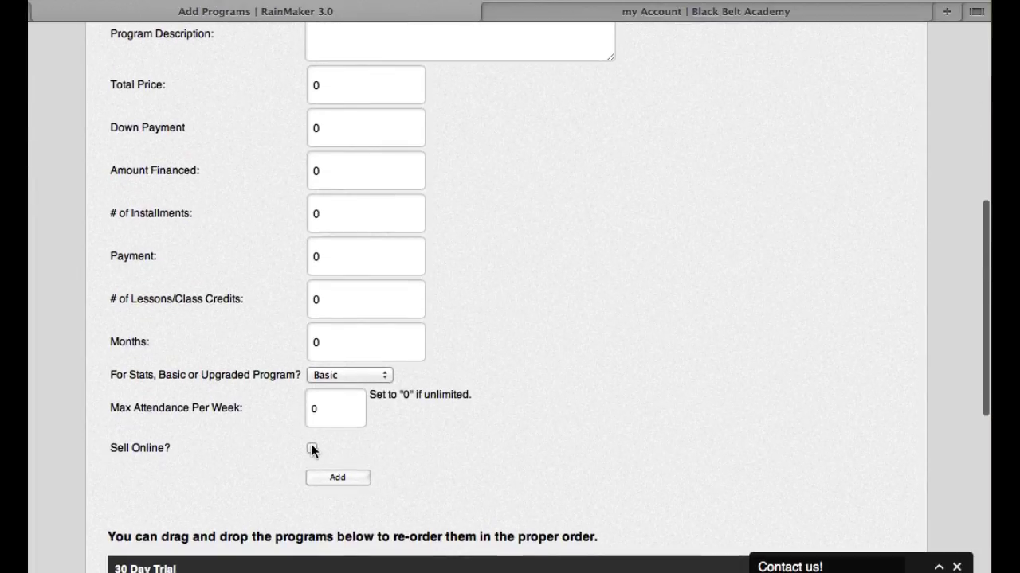
click(312, 449)
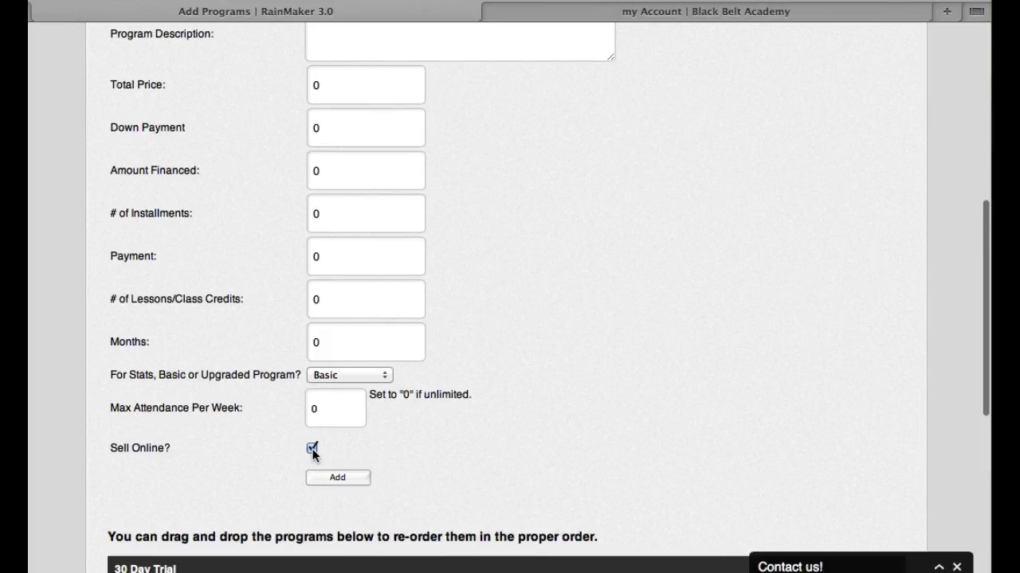
scroll(568, 423, down, 4)
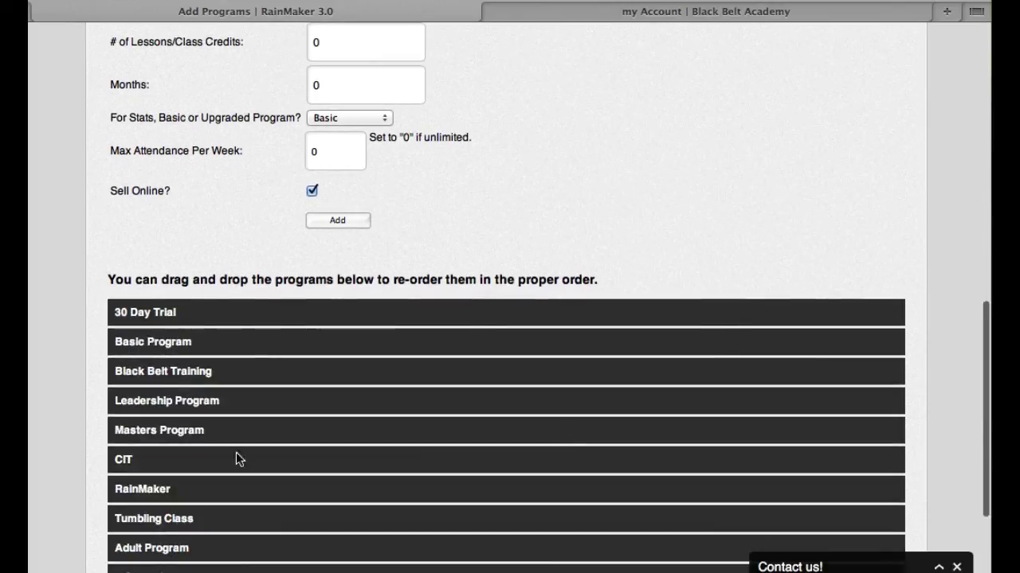
- Open Black Belt Training, toggle its Sell Online? on and back off, then open MessageCenter
click(153, 373)
scroll(470, 439, down, 7)
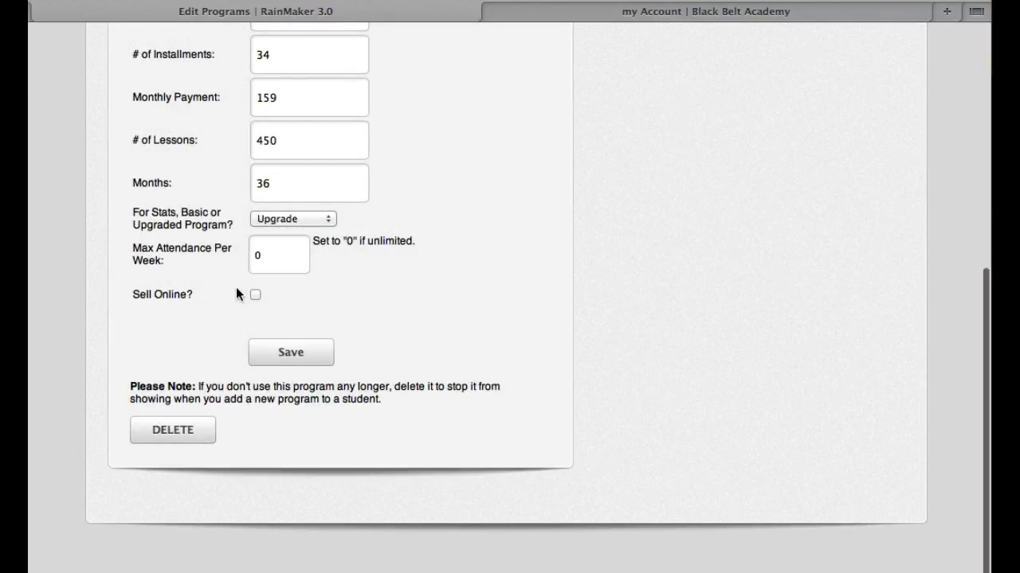
click(255, 294)
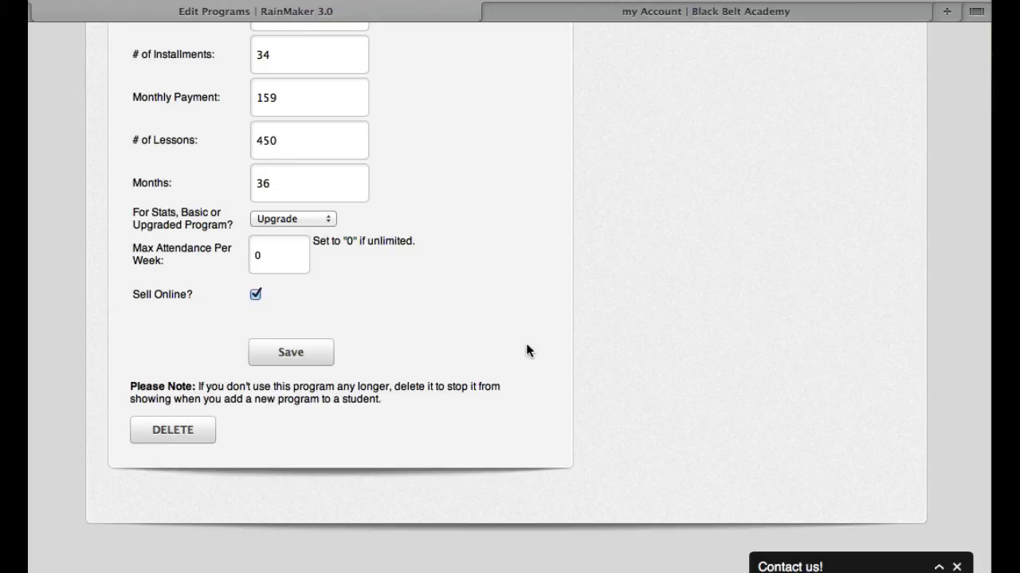
click(255, 295)
scroll(673, 319, up, 10)
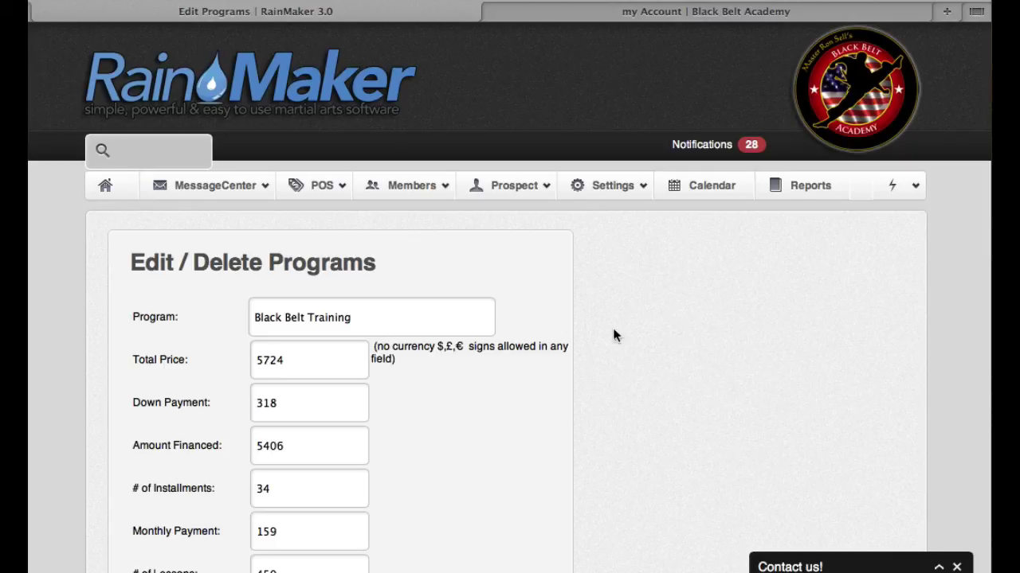
click(226, 188)
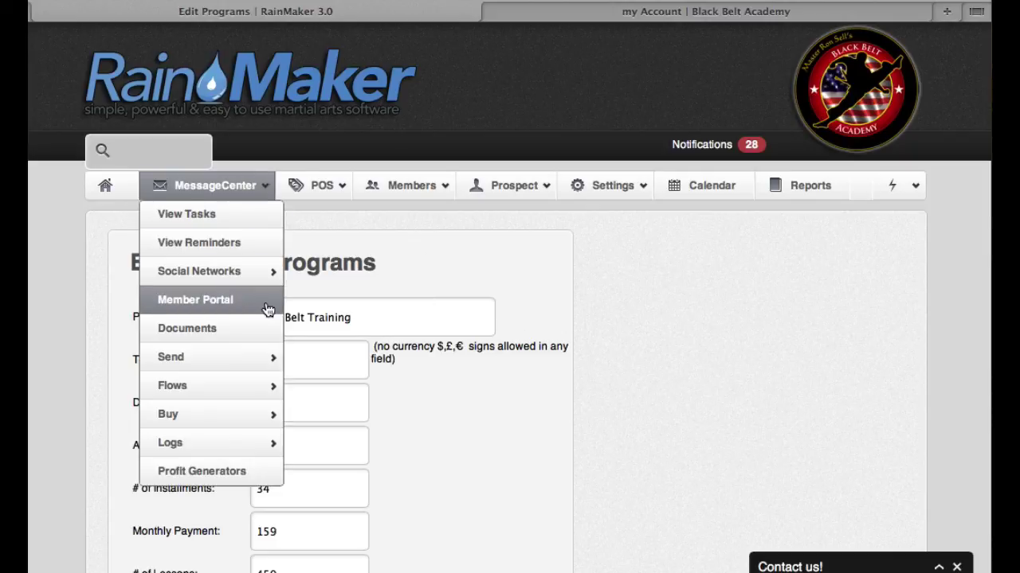